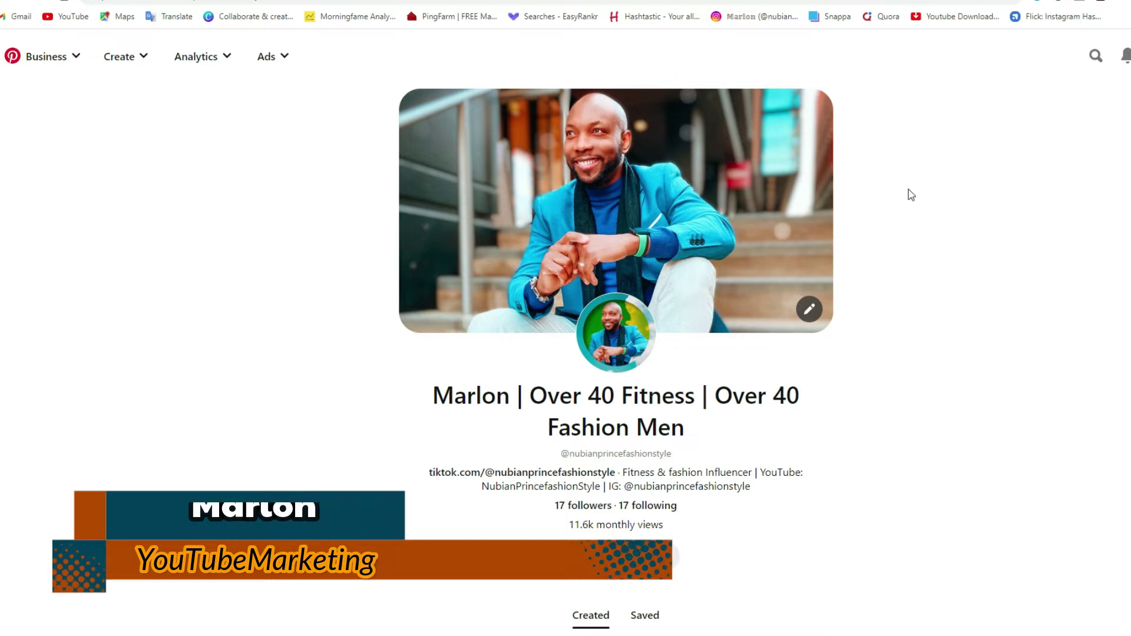
Search all pins for the recent query "how to lose weight" and look over the resulting pins
click(1089, 54)
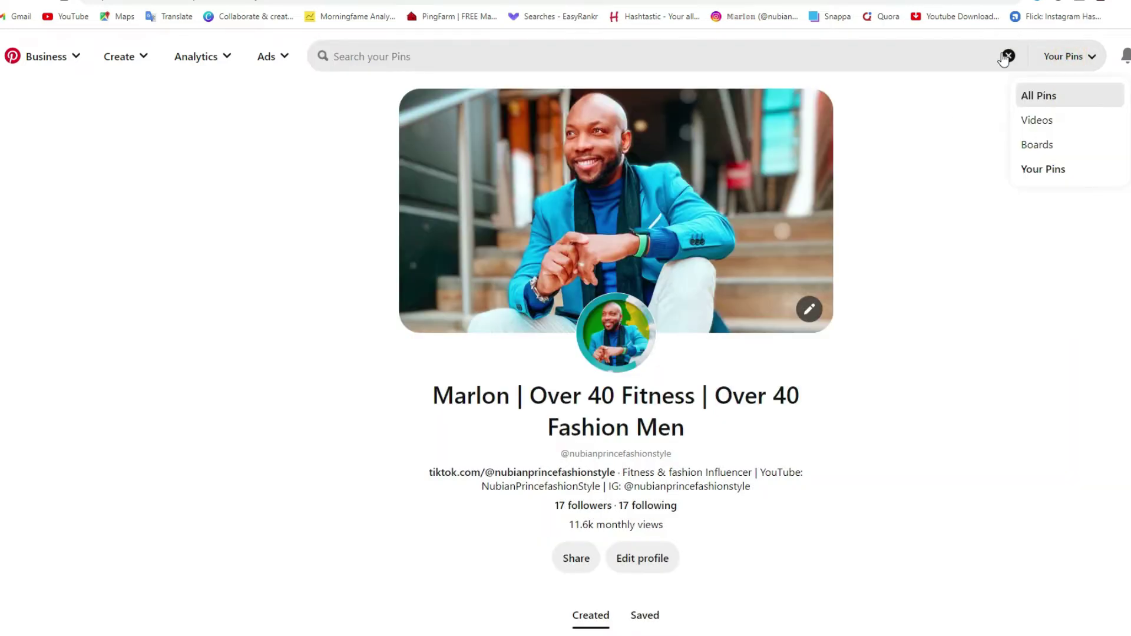
click(1008, 56)
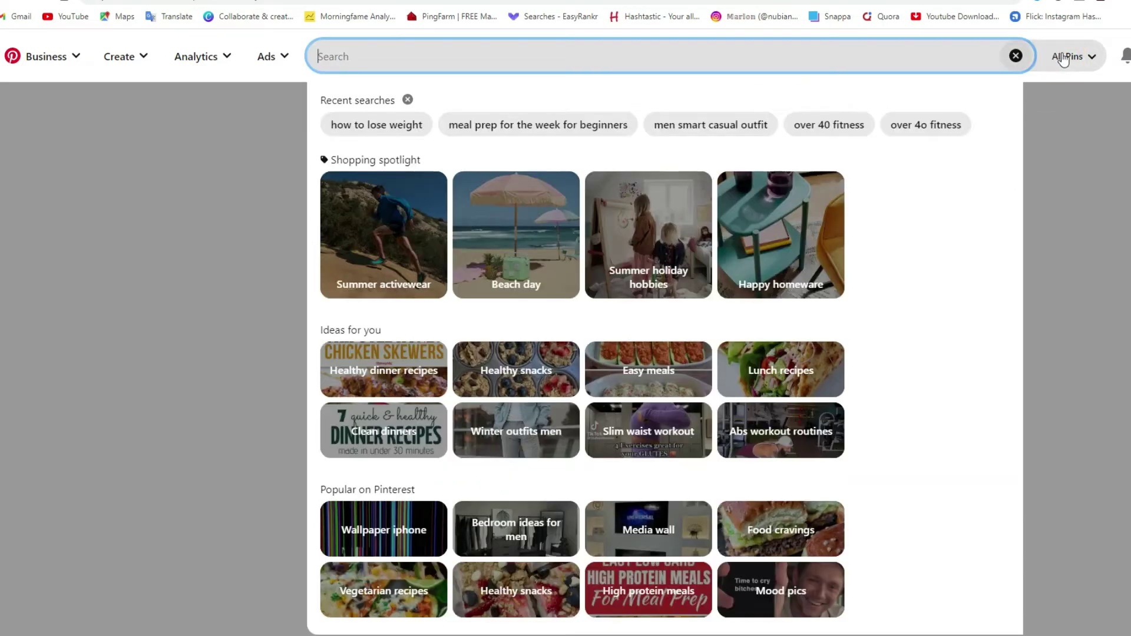
click(1015, 56)
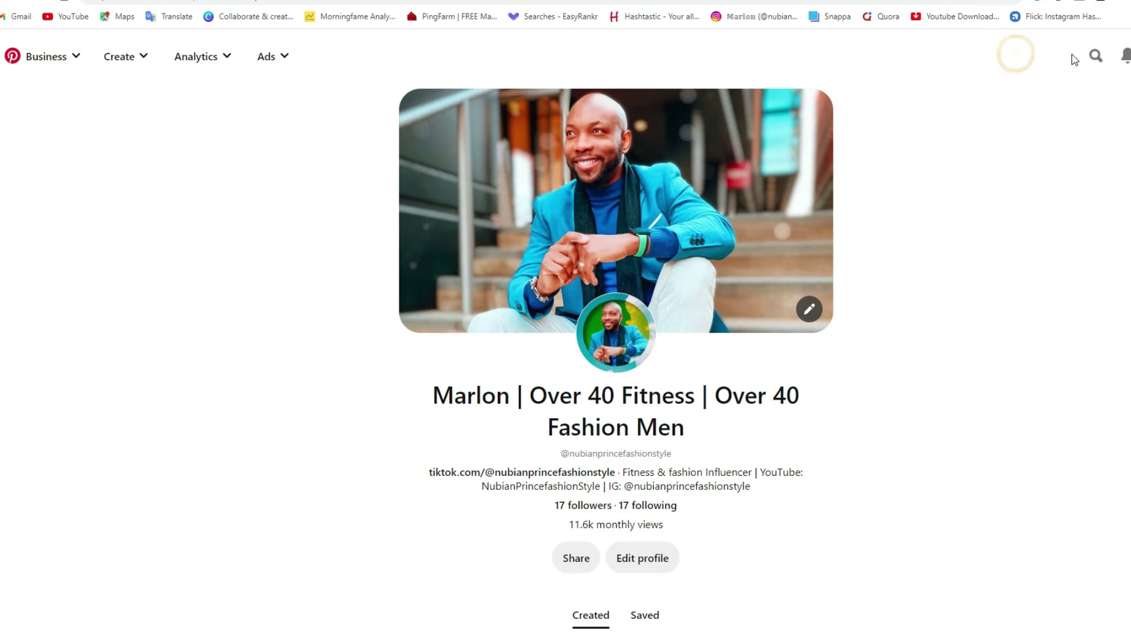
click(1093, 57)
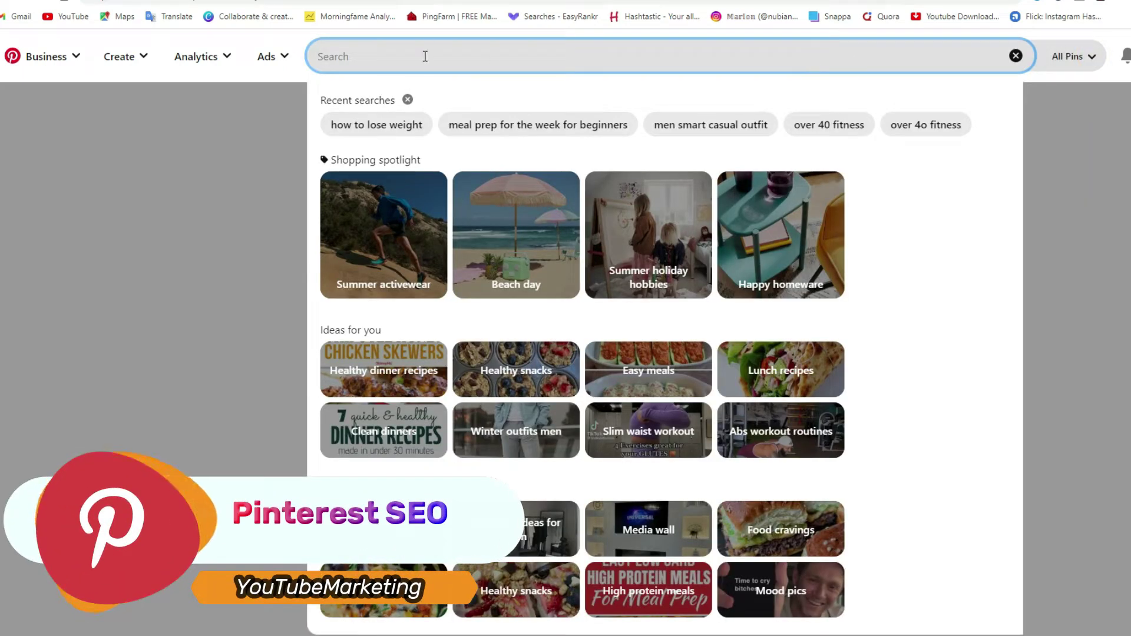
click(376, 131)
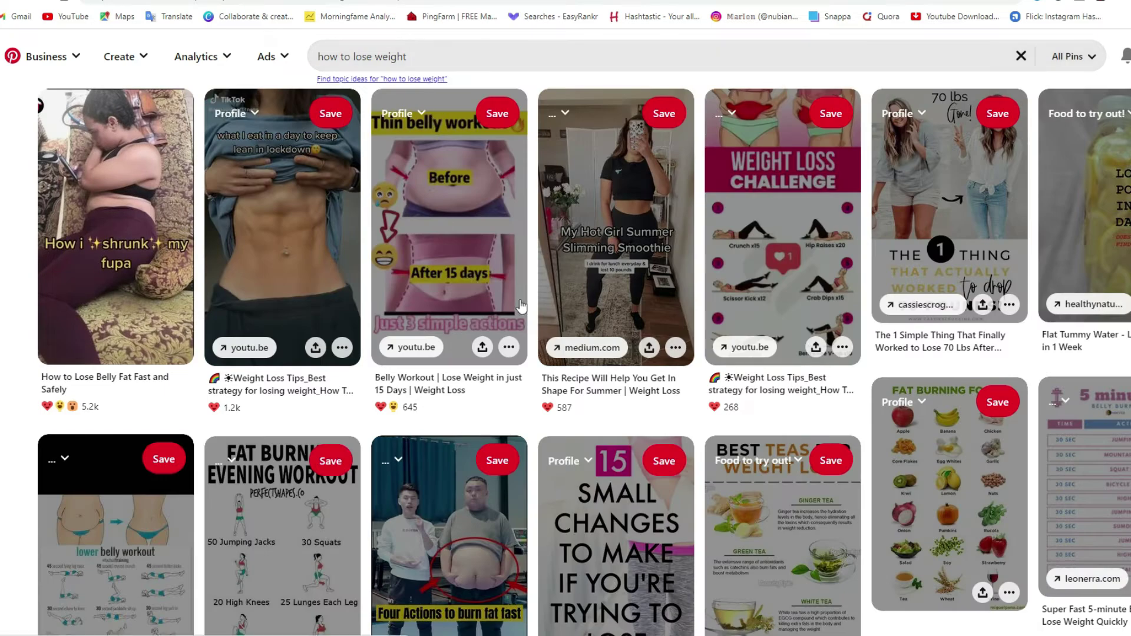
scroll(501, 303, down, 3)
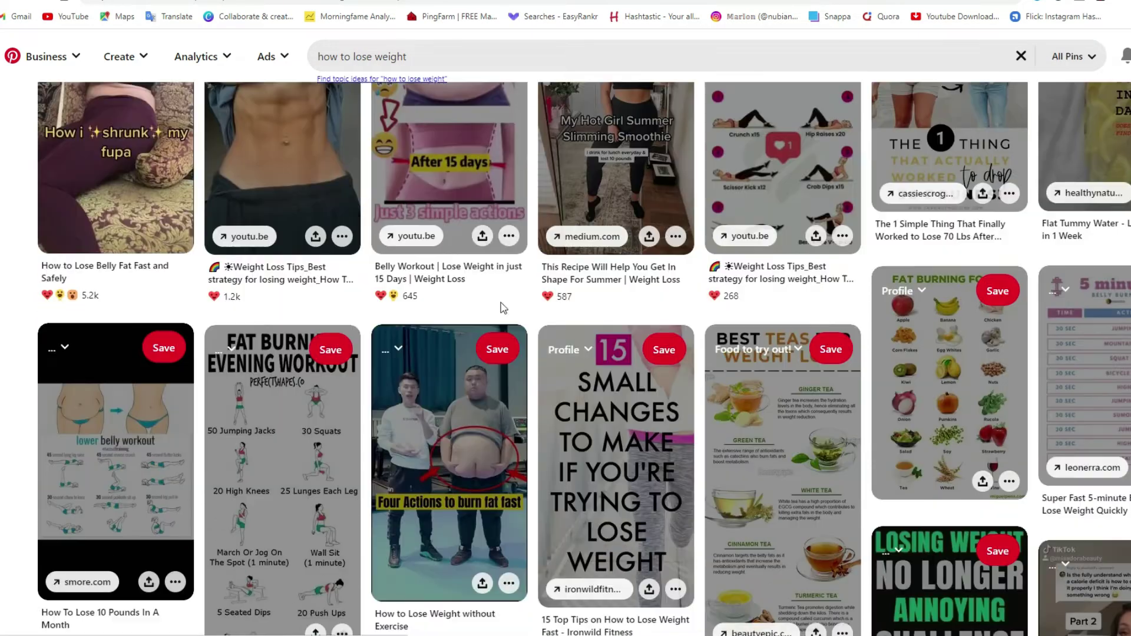
Shorten the search query to "how to l" to check the keyword suggestions
click(425, 53)
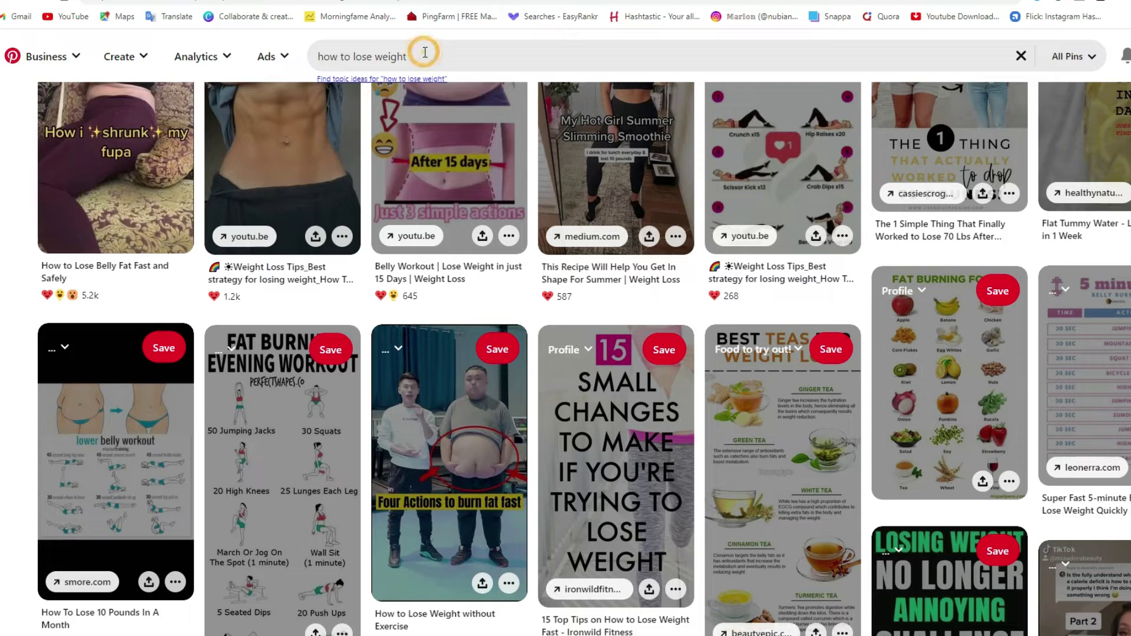
click(430, 58)
click(413, 54)
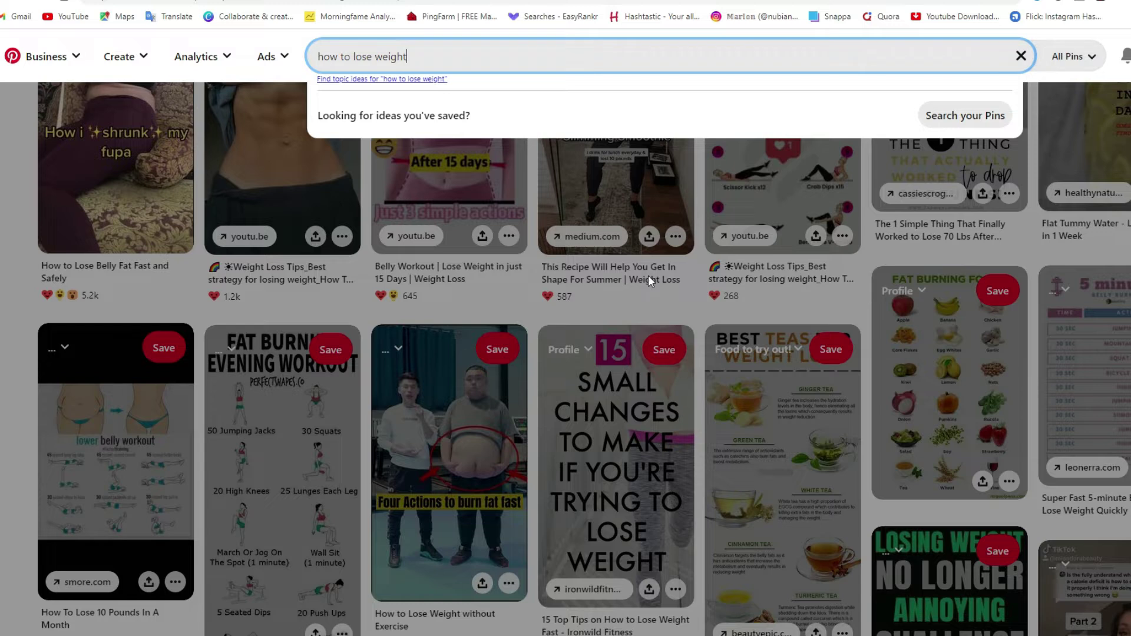
key(BackSpace)
key(BackSpace)
key(BackSpace)
key(BackSpace)
key(BackSpace)
key(BackSpace)
key(BackSpace)
key(BackSpace)
key(BackSpace)
key(BackSpace)
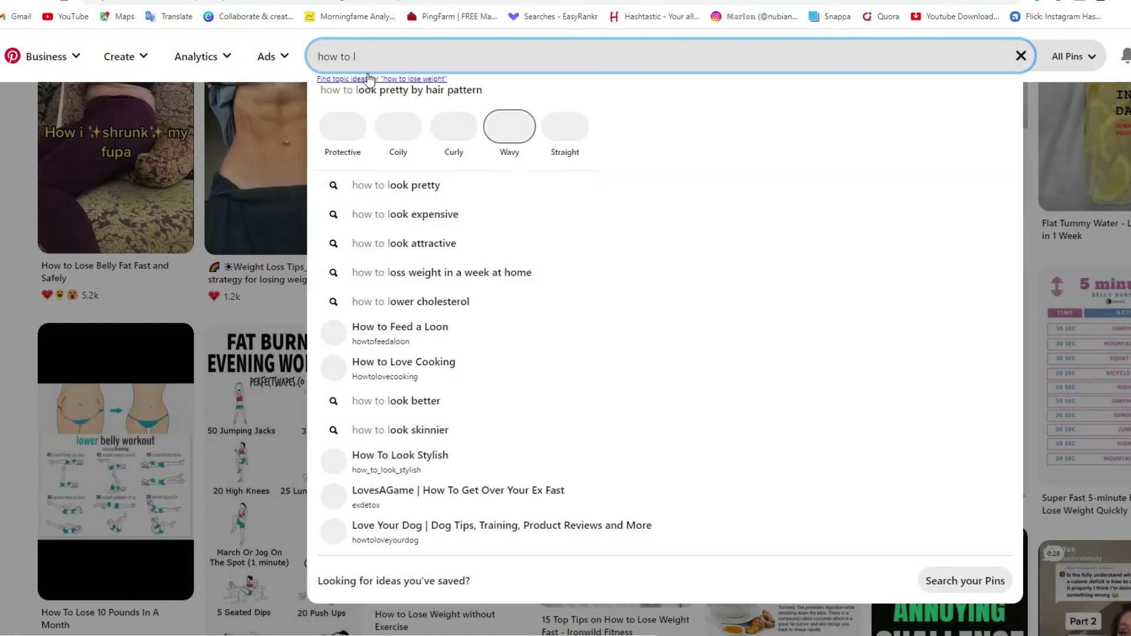
key(Escape)
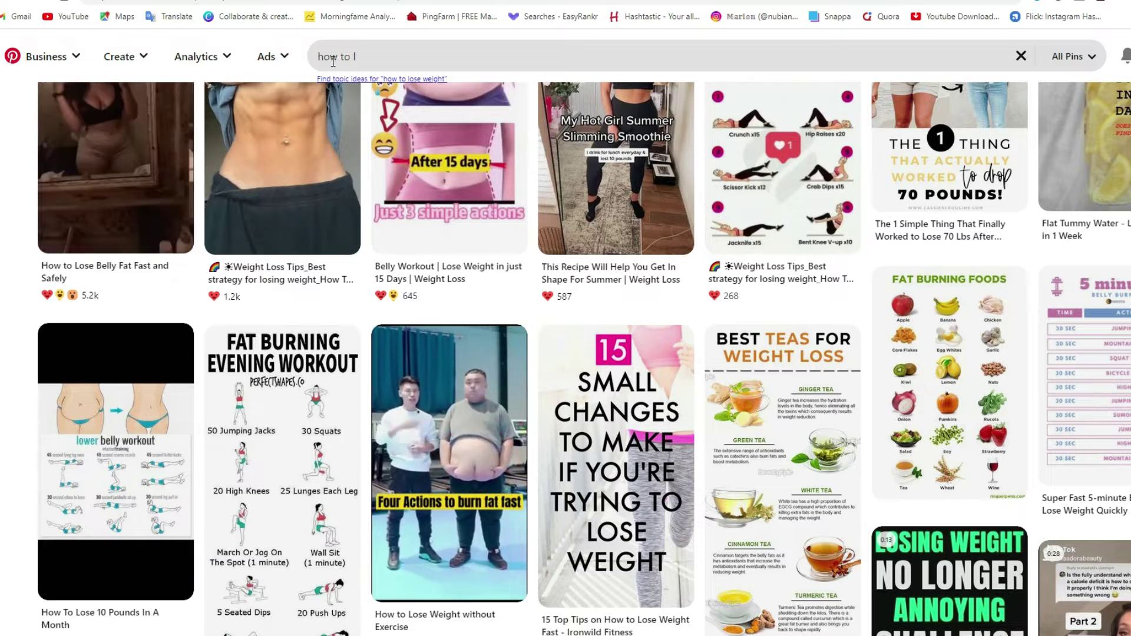
Extend the search query to "how to los" and examine the suggested keyword phrases
click(366, 54)
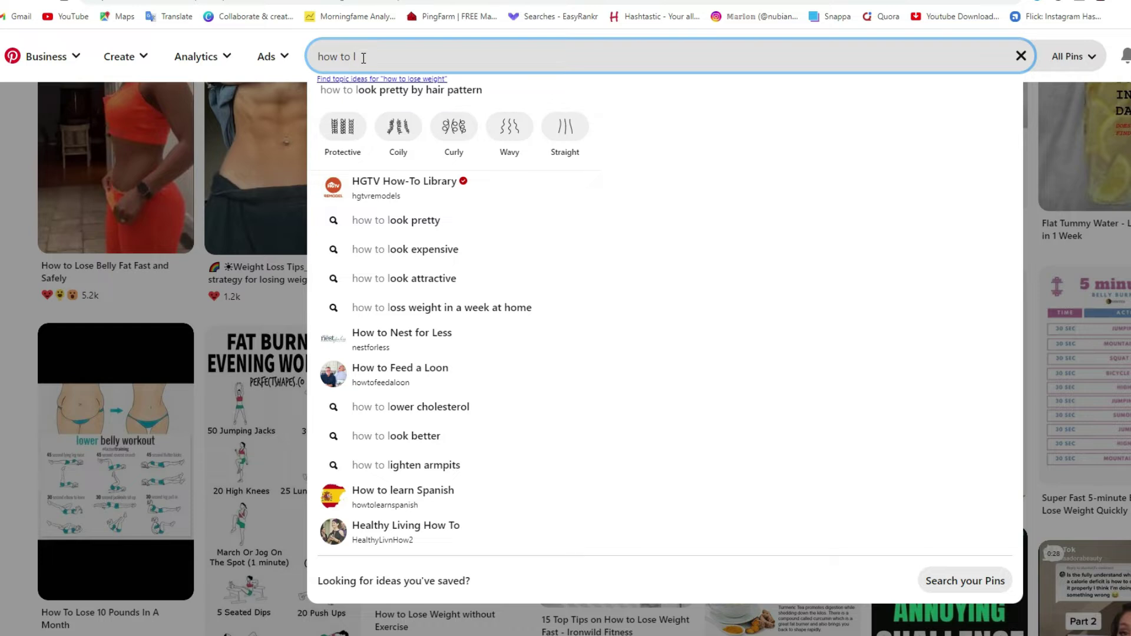
text(o)
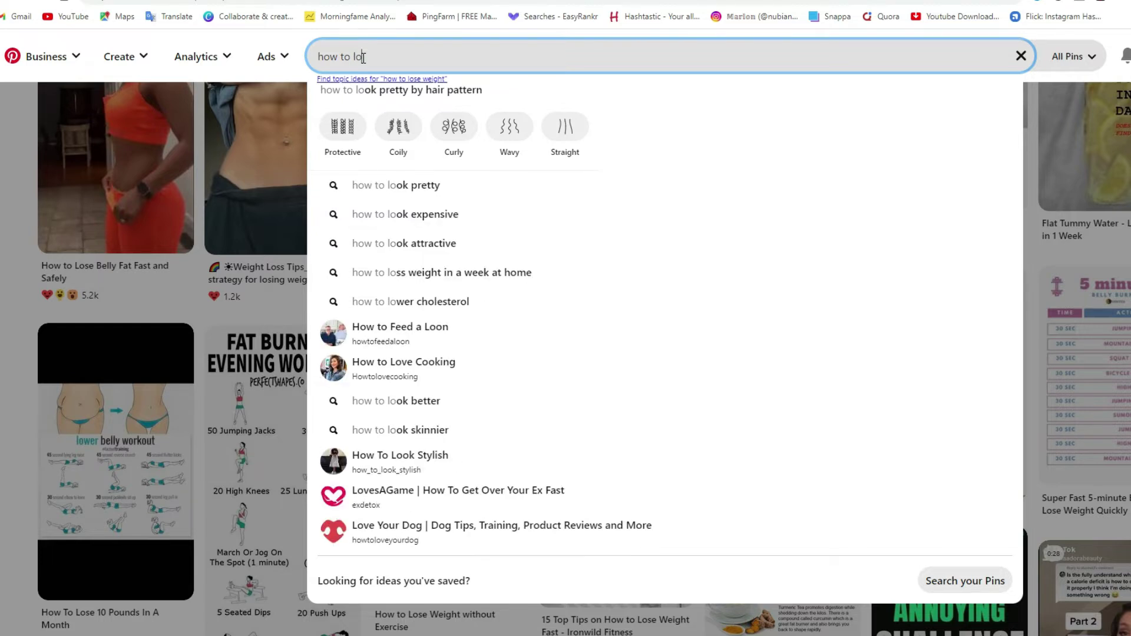
text(s)
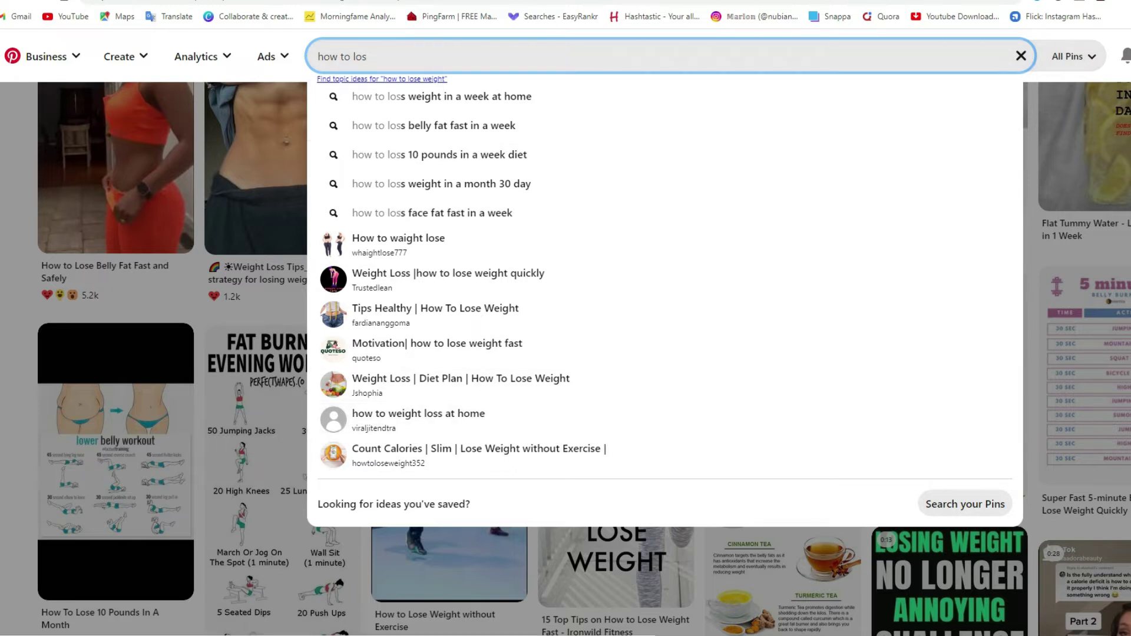
key(Escape)
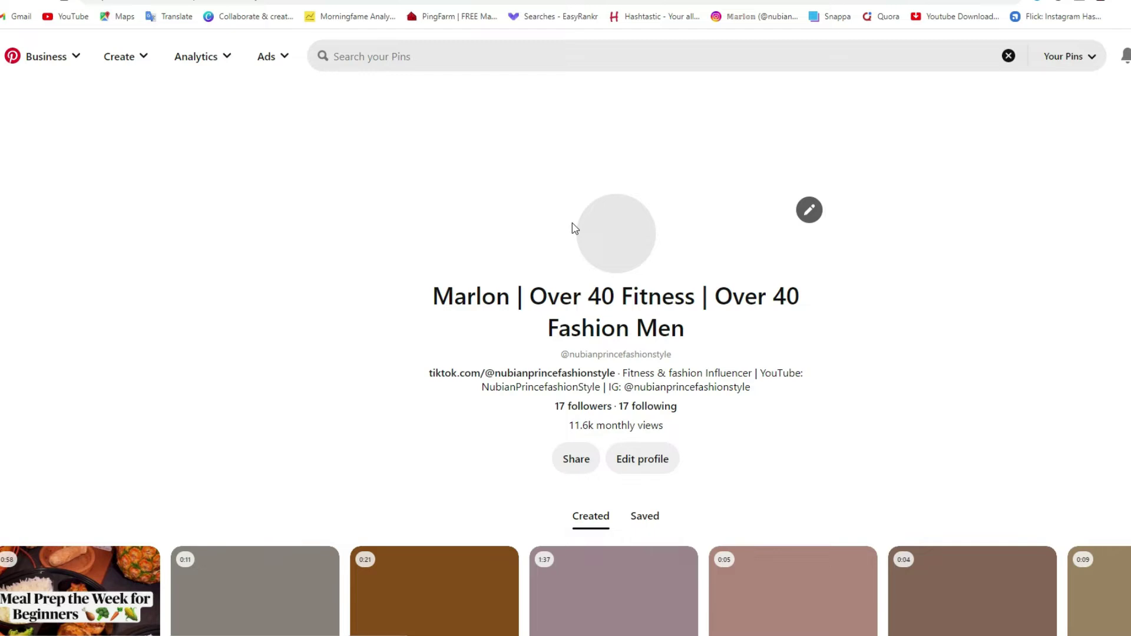
Review the business profile's header, its created pins and the view statistics under each pin
scroll(571, 231, down, 5)
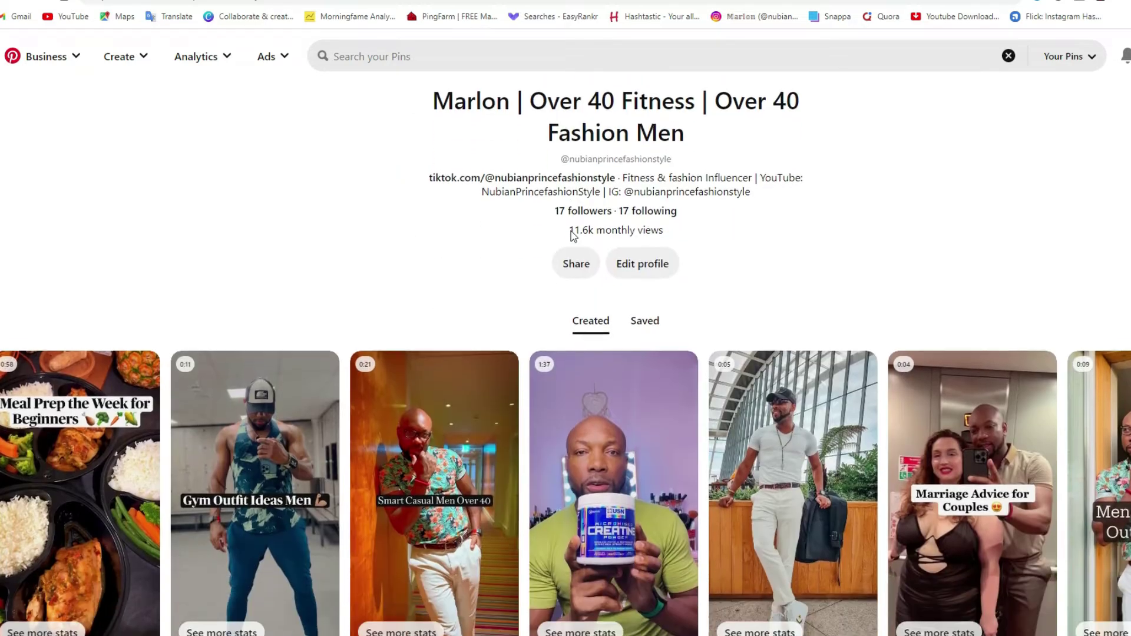
scroll(85, 437, up, 7)
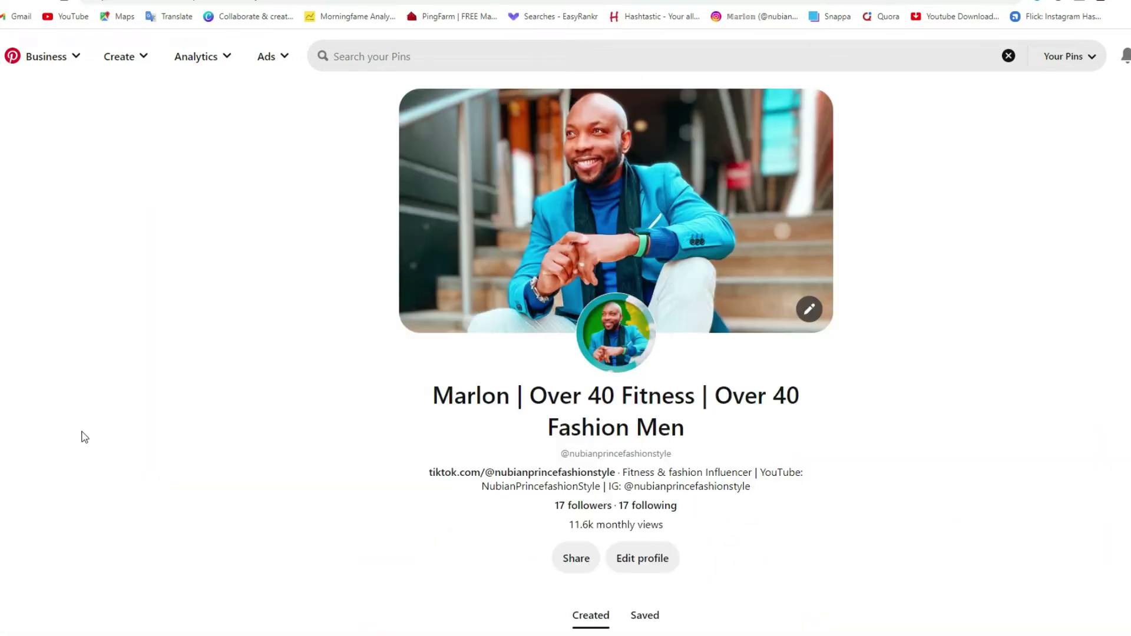
scroll(273, 311, down, 8)
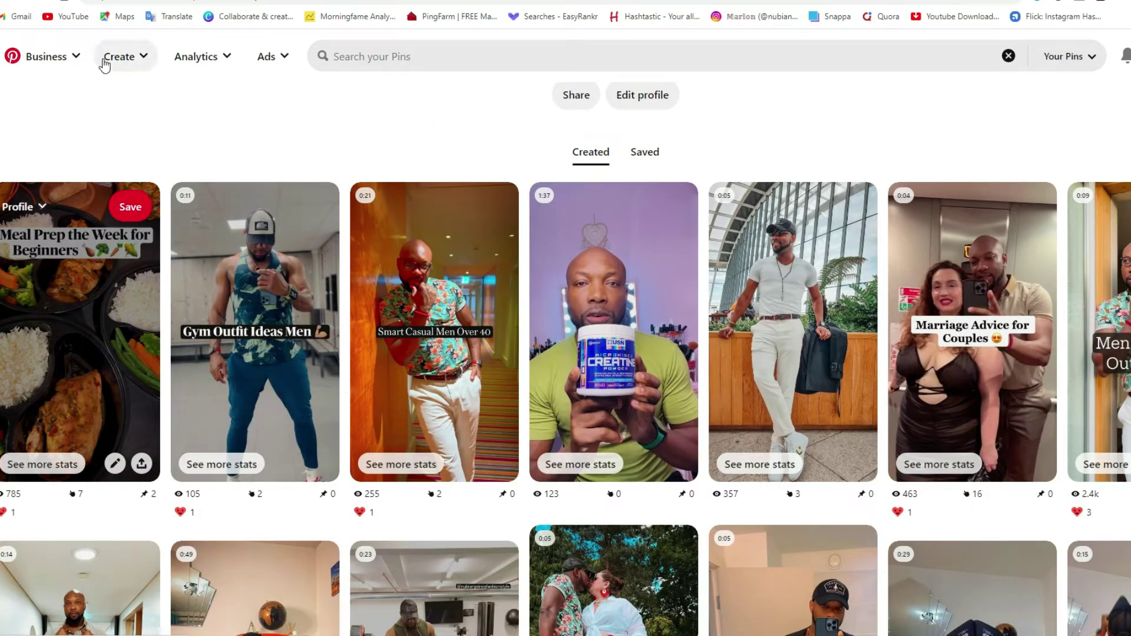
click(47, 3)
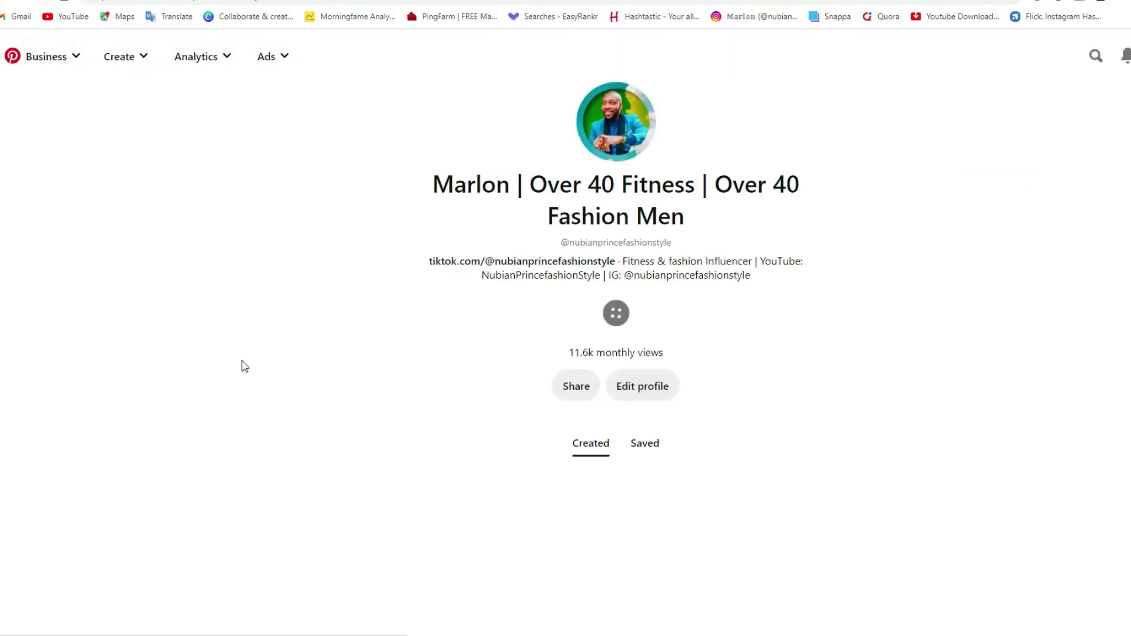
scroll(260, 376, down, 5)
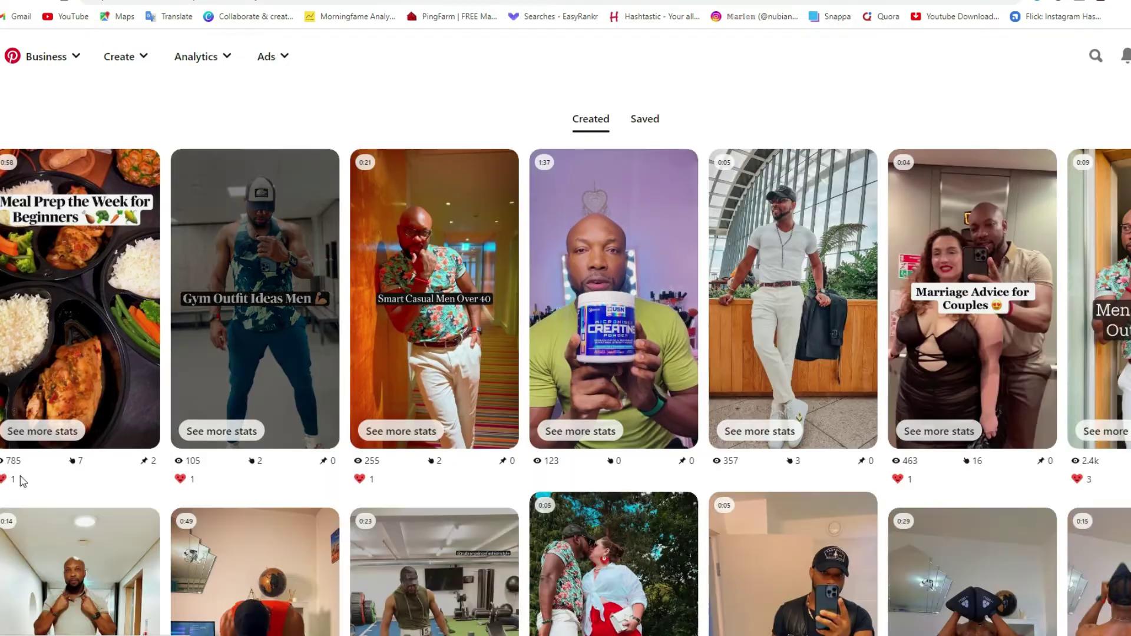
click(39, 454)
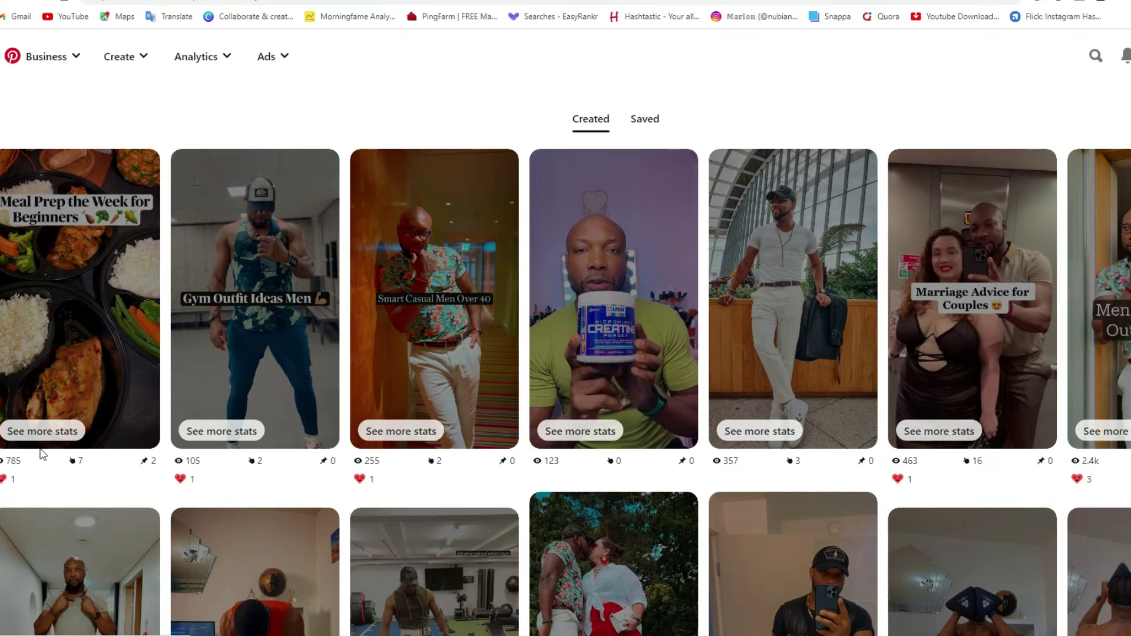
scroll(71, 472, up, 7)
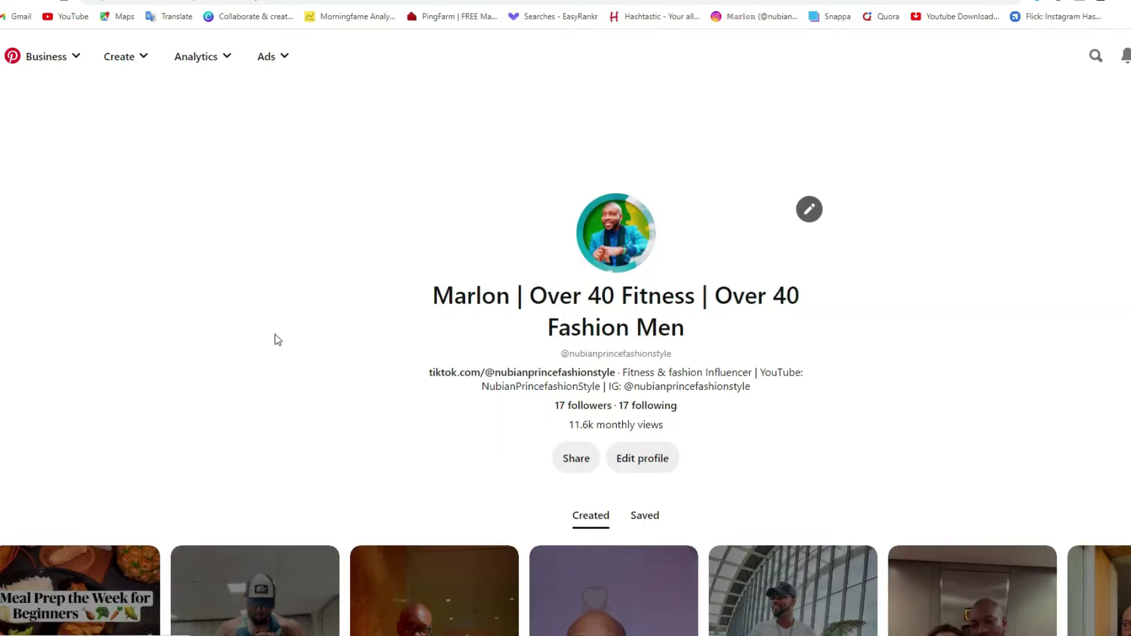
scroll(274, 338, down, 7)
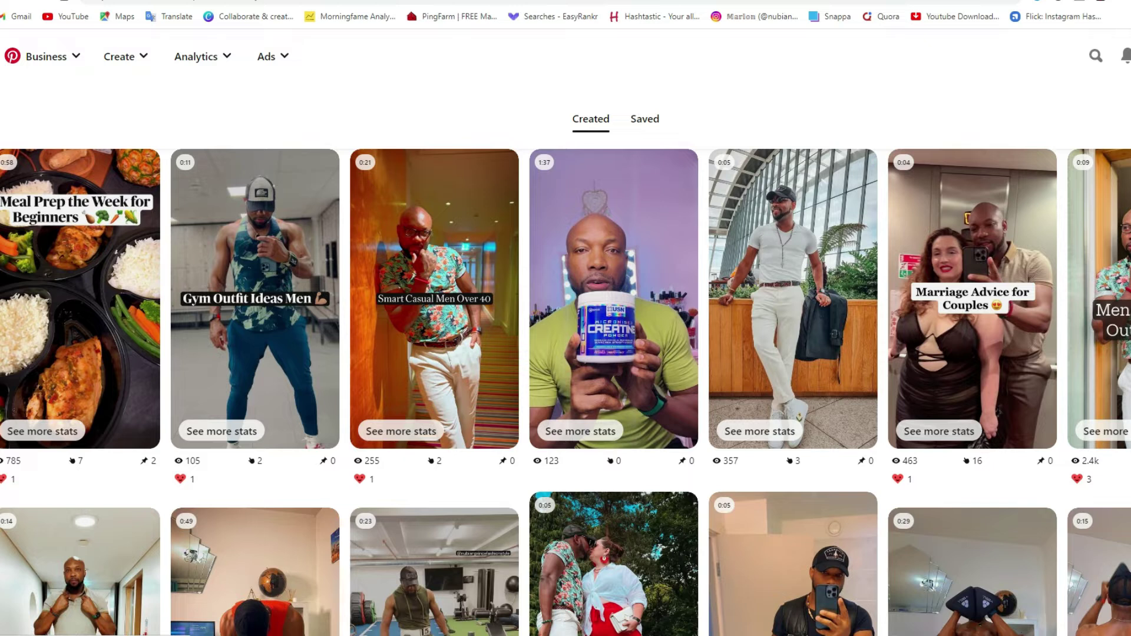
Switch to Pin Inspector, maximize it, and generate keywords for the seed "weight loss" with the a - z, 0 - 9 (before AND after seed) range
key(alt+Tab)
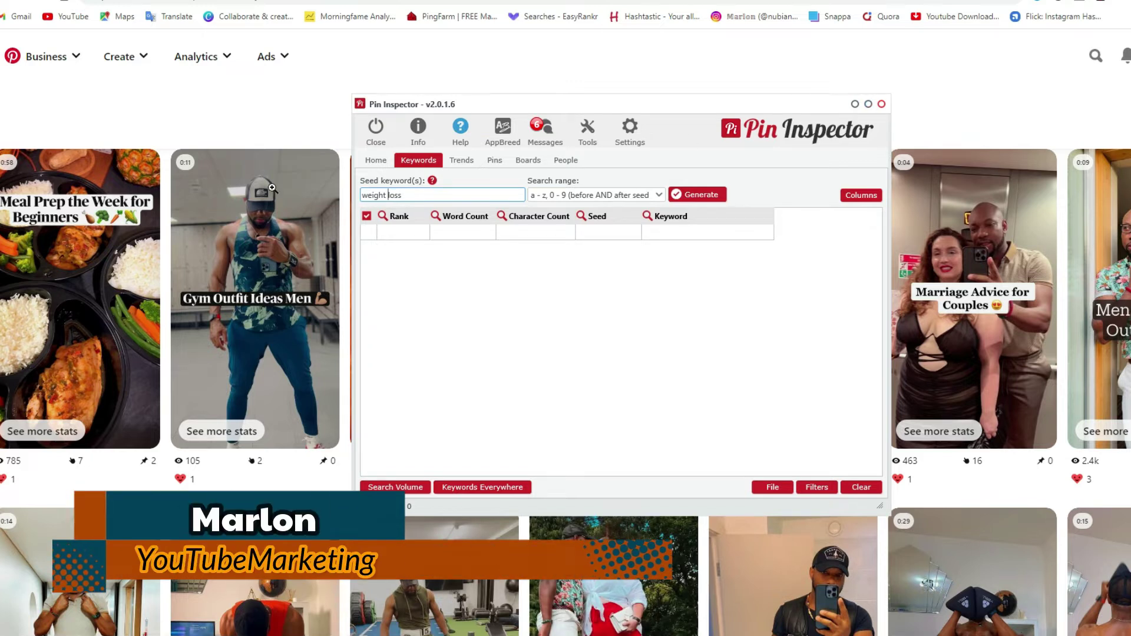
click(869, 104)
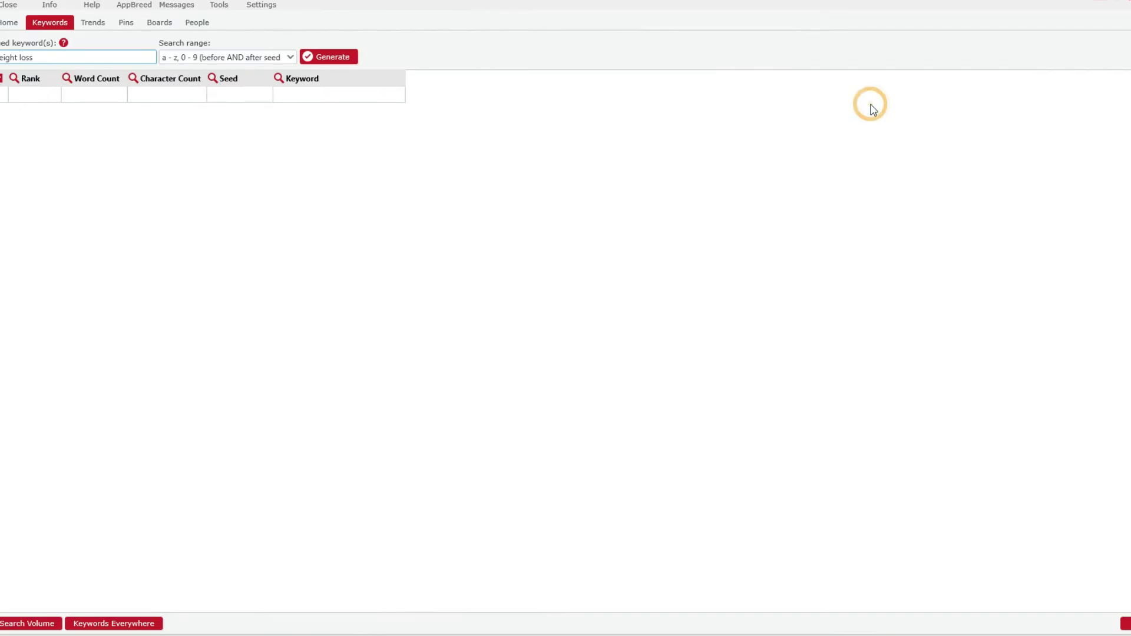
click(63, 55)
click(341, 62)
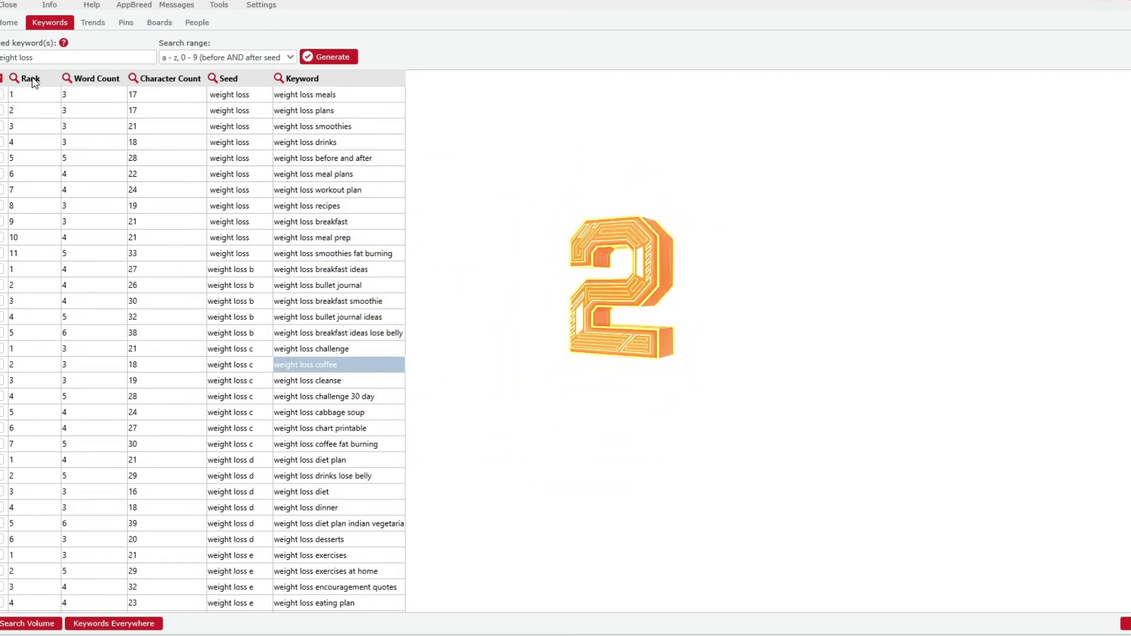
Sort the generated keywords by rank in ascending order
click(33, 80)
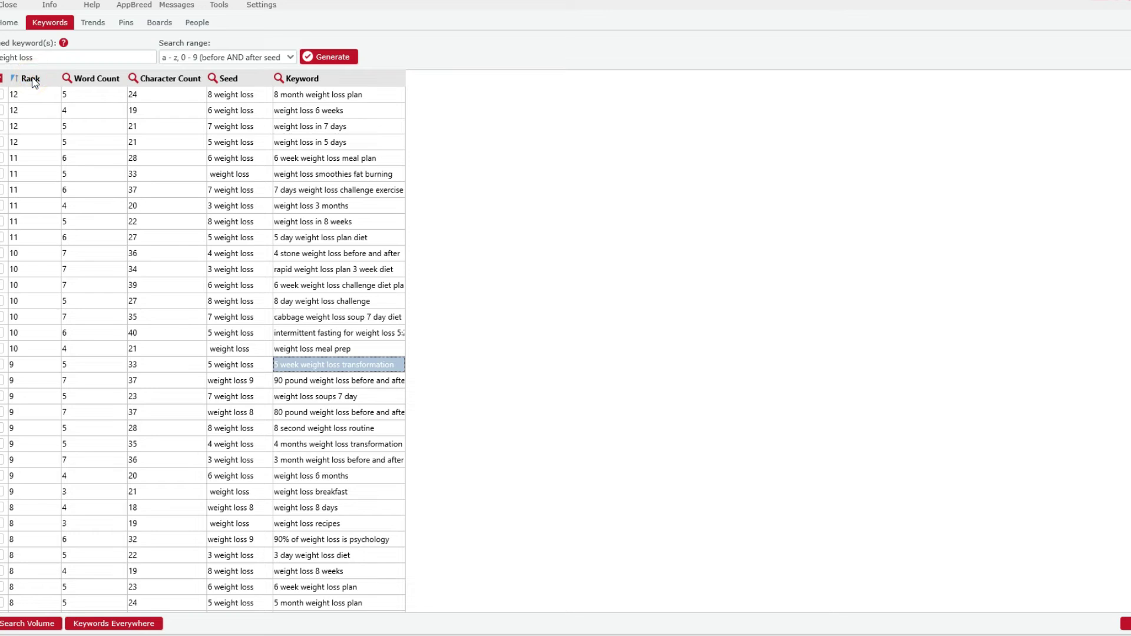
click(31, 79)
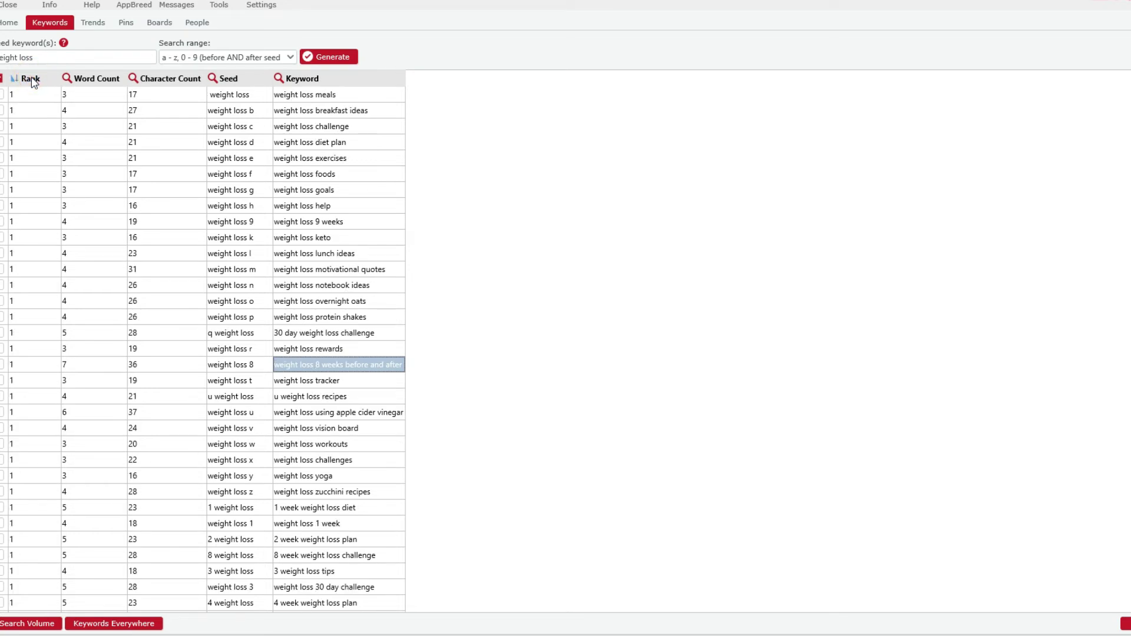
Examine the rank 1 and rank 2 "weight loss" keywords along with their word counts and seeds
scroll(48, 112, down, 1)
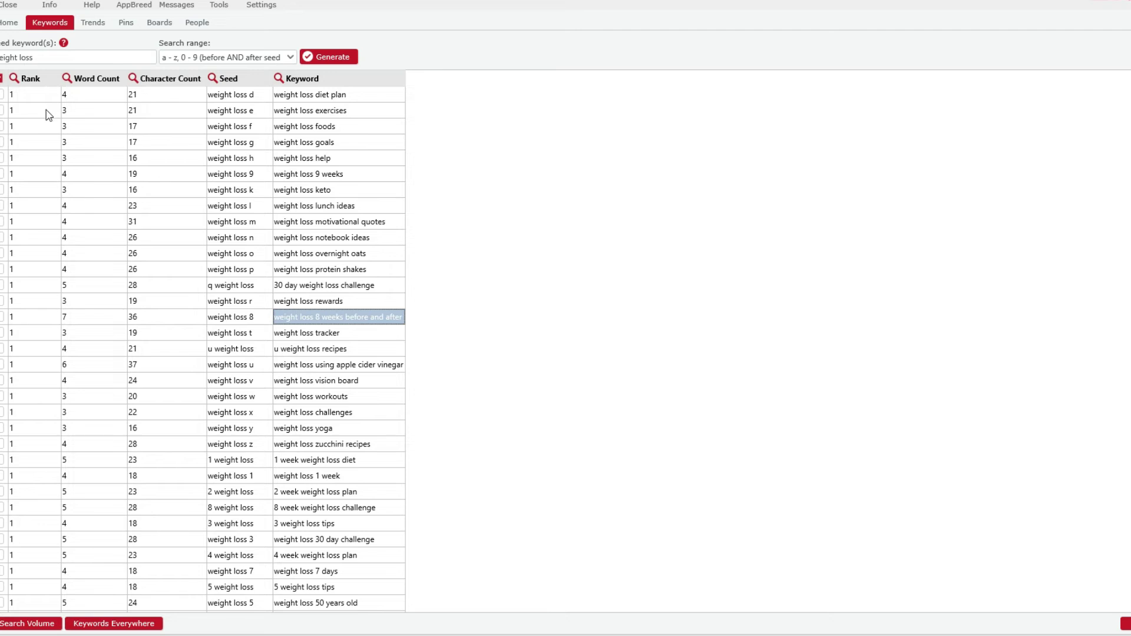
scroll(48, 114, down, 4)
scroll(48, 130, down, 3)
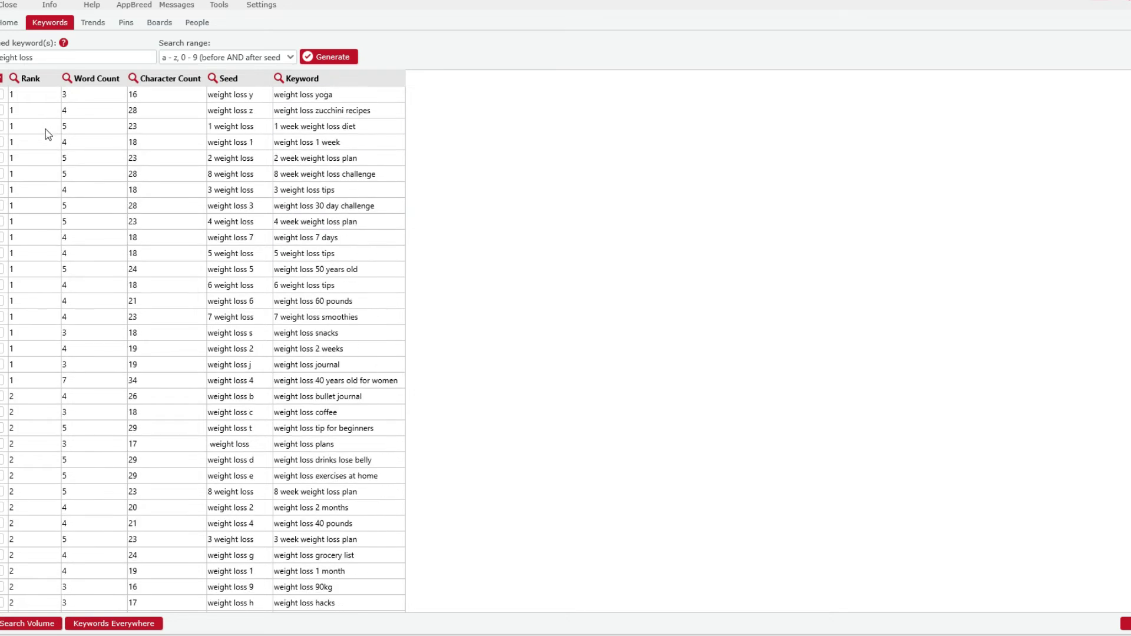
scroll(45, 139, down, 1)
scroll(41, 177, up, 1)
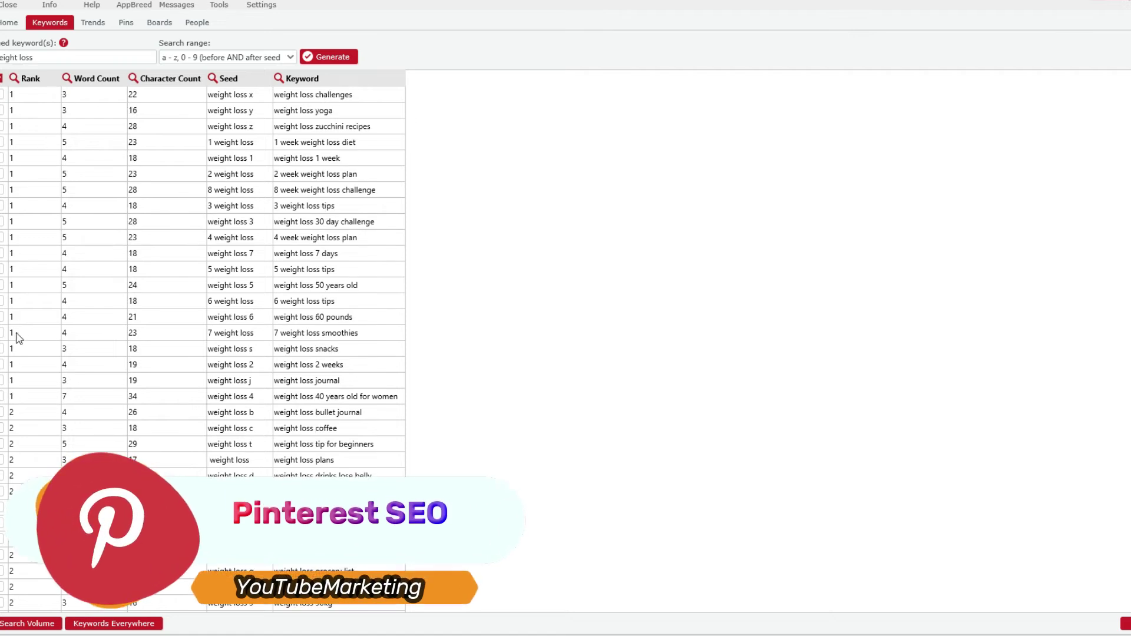
scroll(169, 167, up, 2)
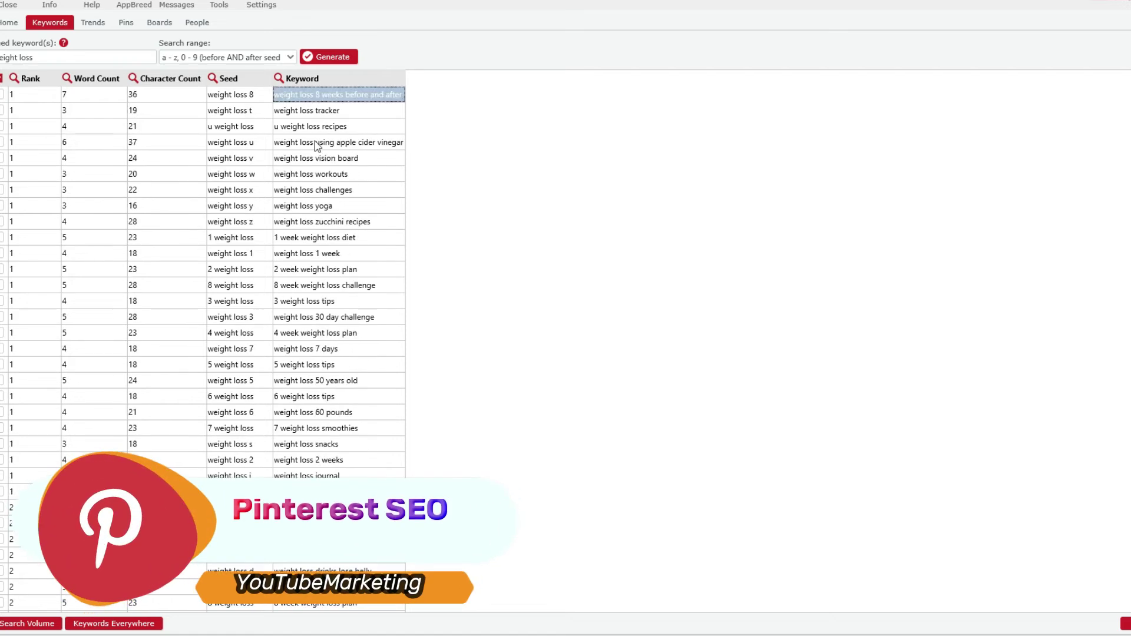
scroll(321, 135, up, 4)
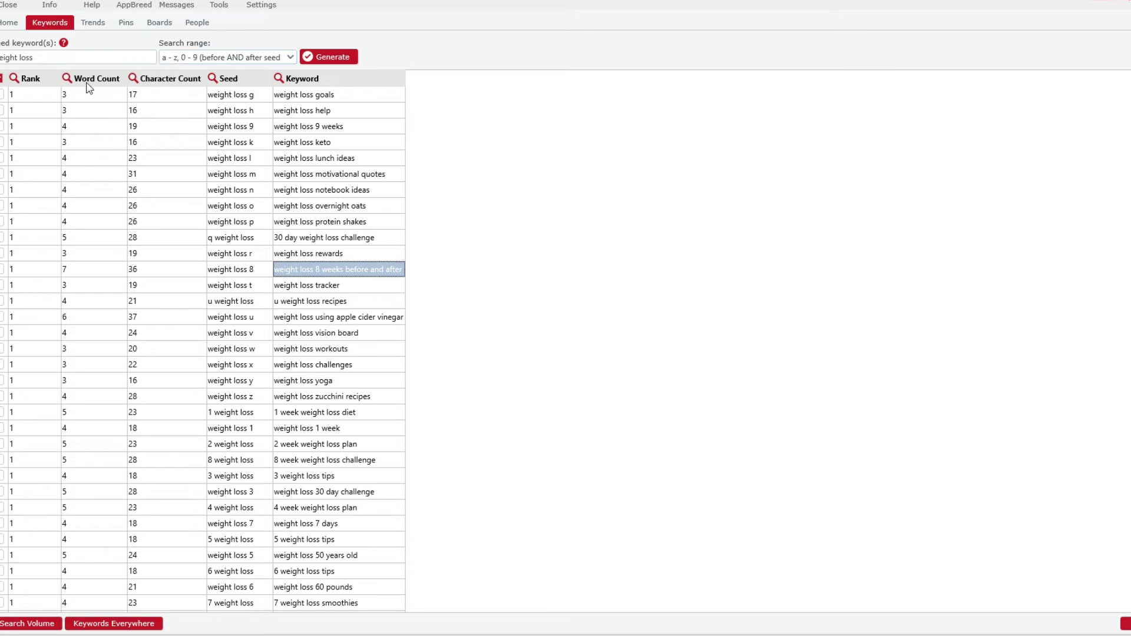
scroll(330, 139, up, 3)
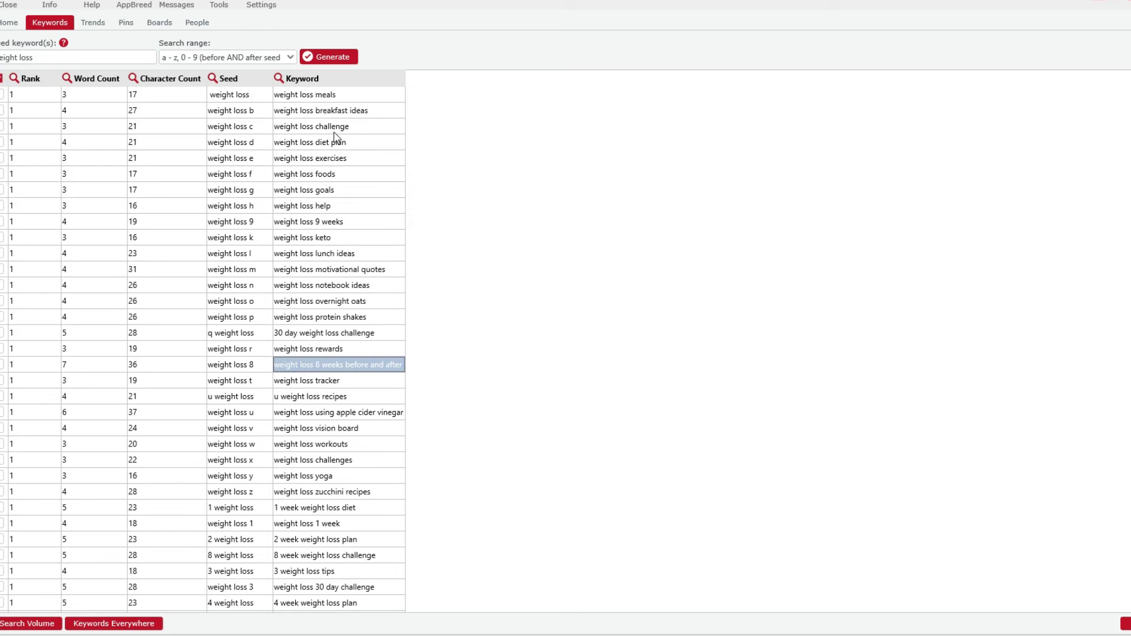
scroll(343, 136, down, 1)
scroll(346, 129, up, 1)
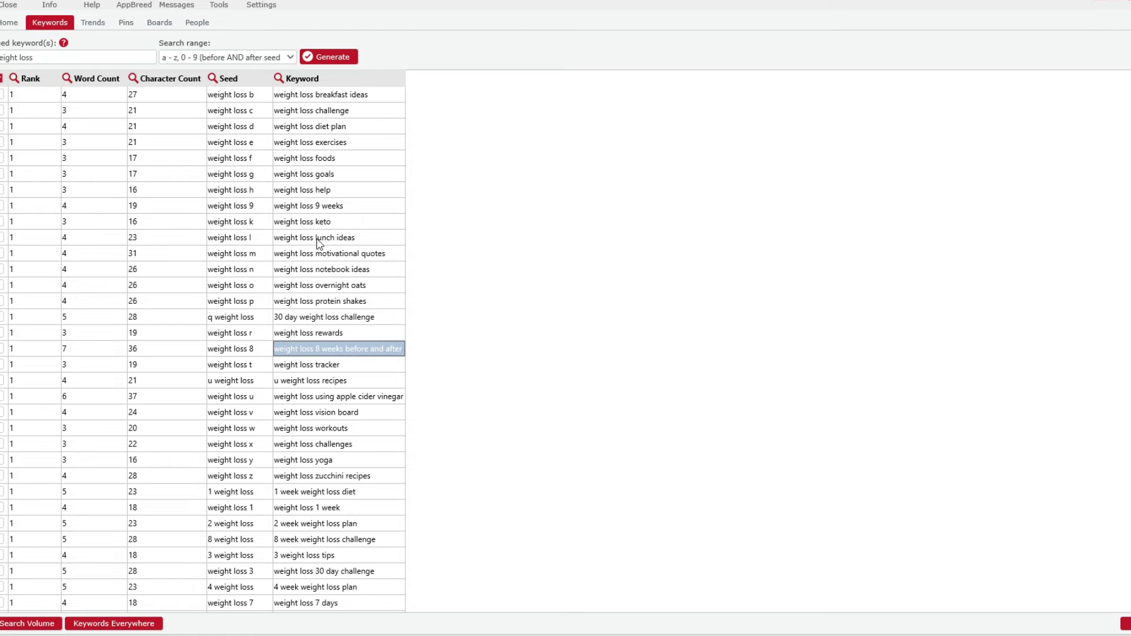
scroll(317, 247, down, 4)
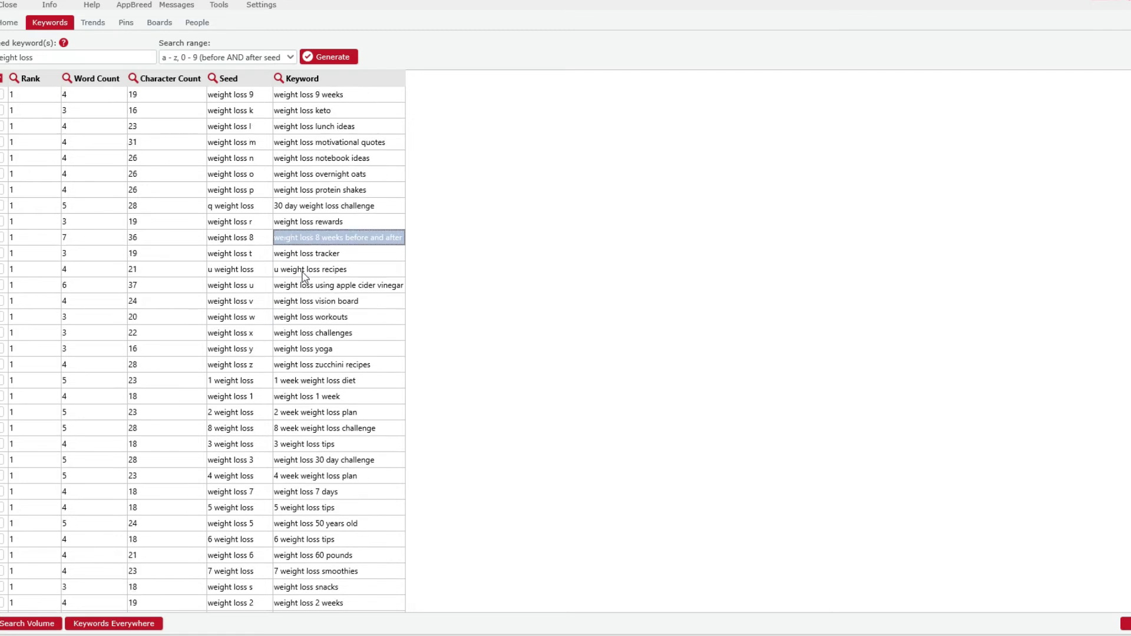
Compare the long-tail "weight loss" keyword variations ranked 1 and 2 across the letter and number seeds
scroll(303, 318, down, 1)
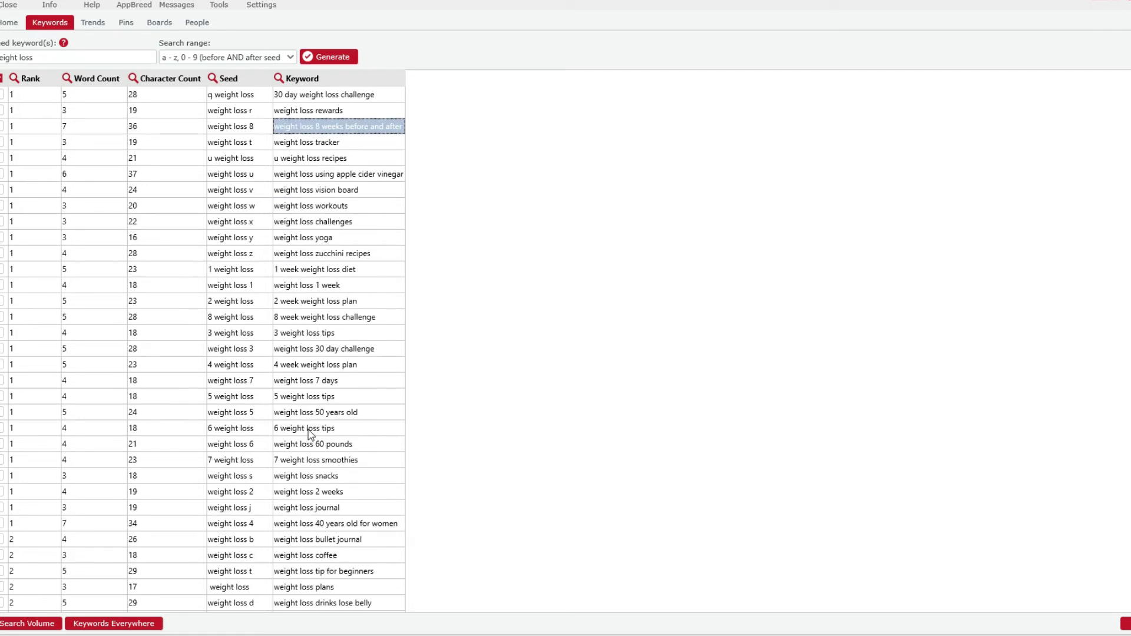
scroll(312, 447, down, 1)
scroll(313, 454, down, 5)
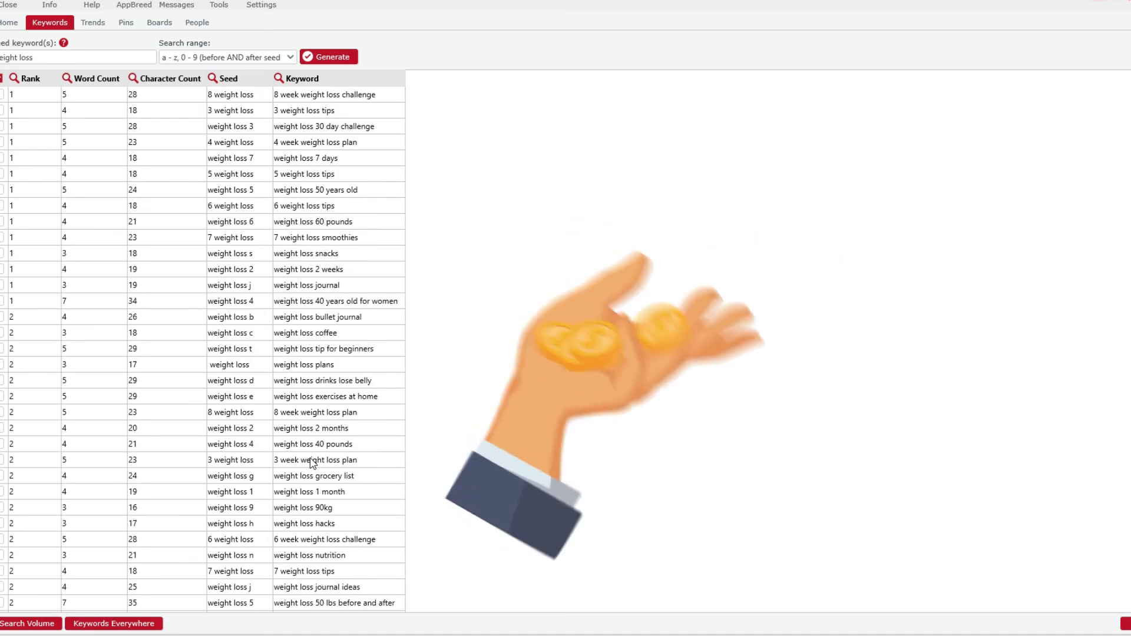
scroll(312, 465, down, 1)
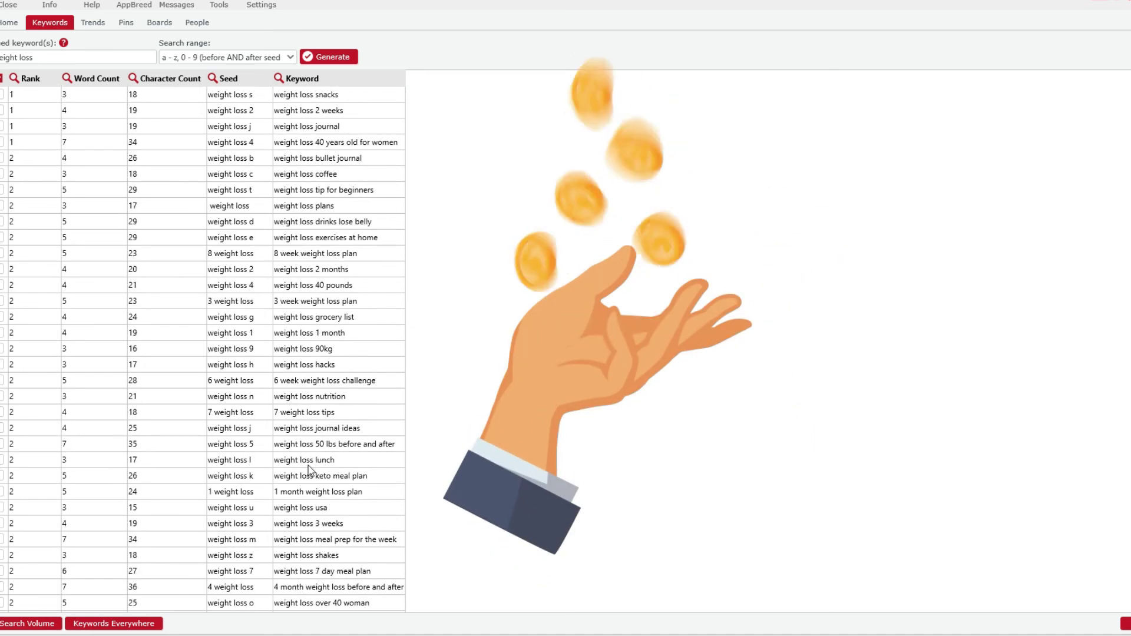
scroll(313, 462, up, 3)
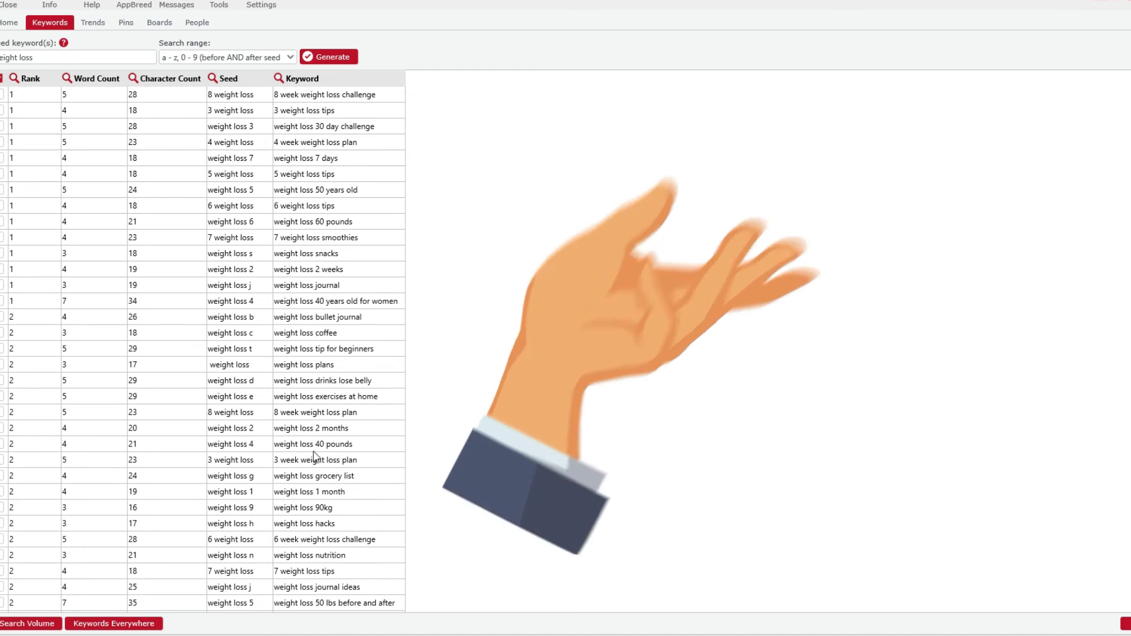
scroll(318, 454, up, 6)
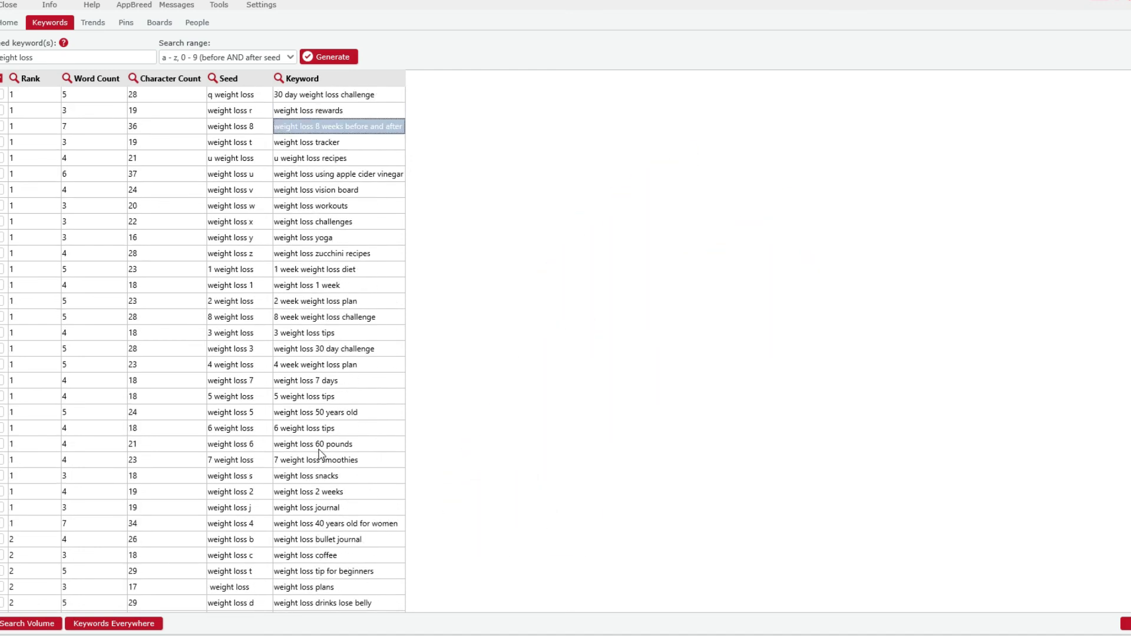
scroll(319, 454, up, 3)
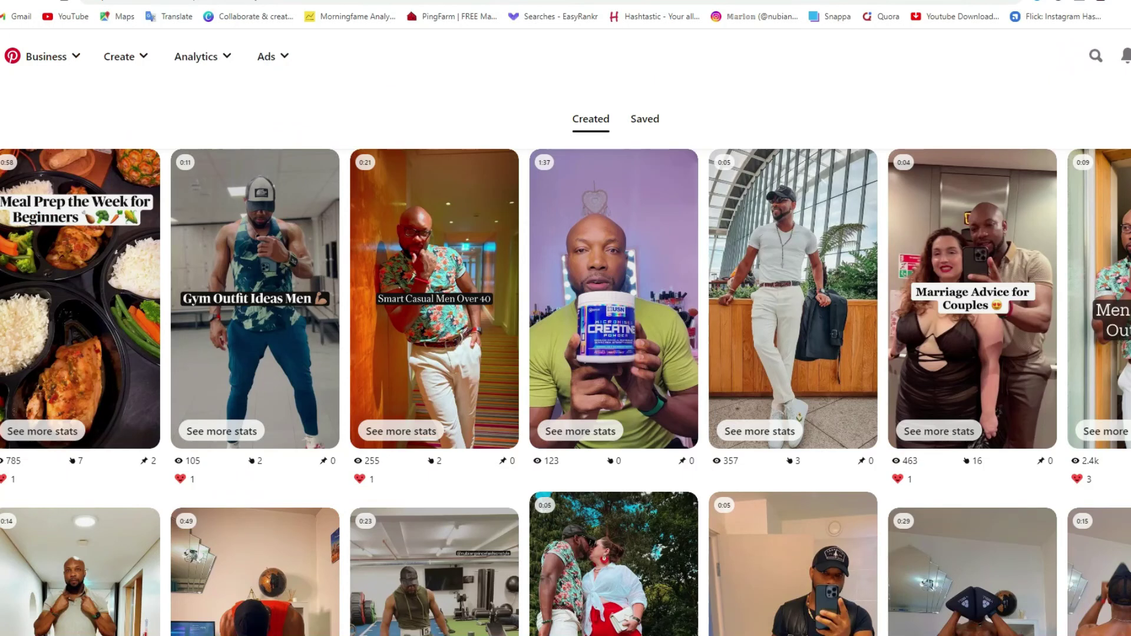
Reload the Pinterest business profile and review the keyword titles on its created pins and the statistics under each pin
click(46, 1)
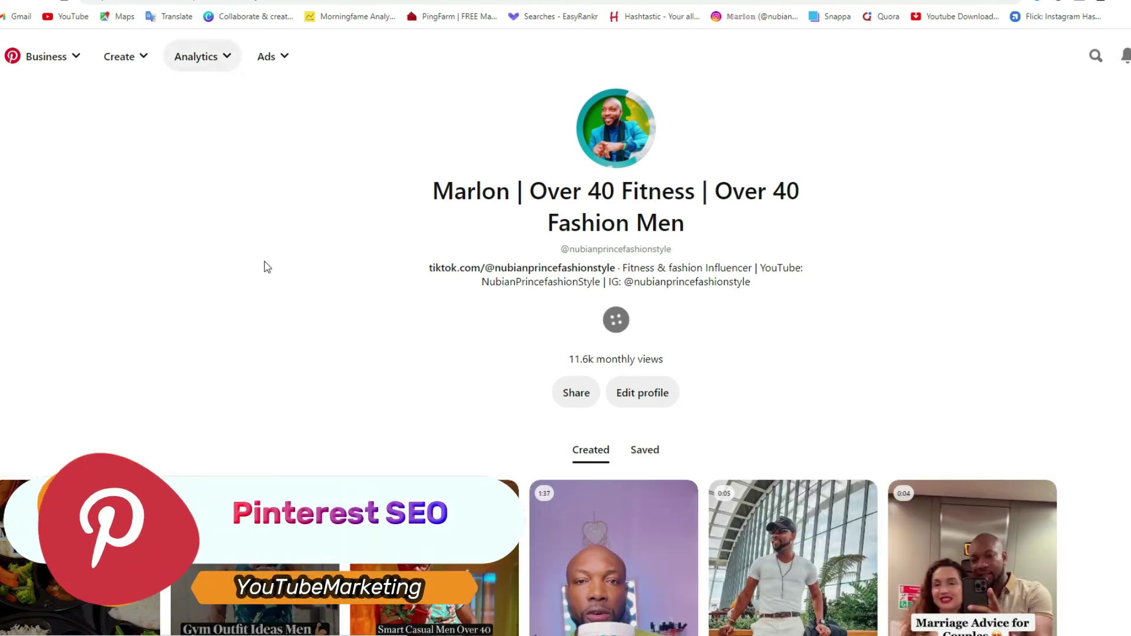
scroll(320, 272, down, 5)
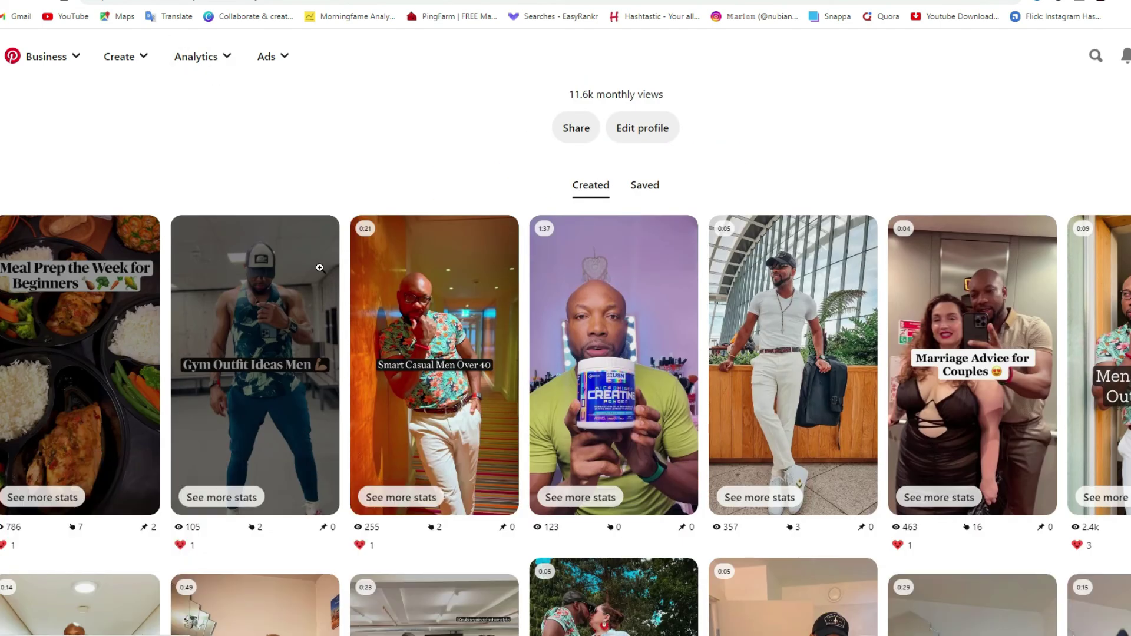
scroll(318, 276, down, 2)
scroll(320, 277, up, 5)
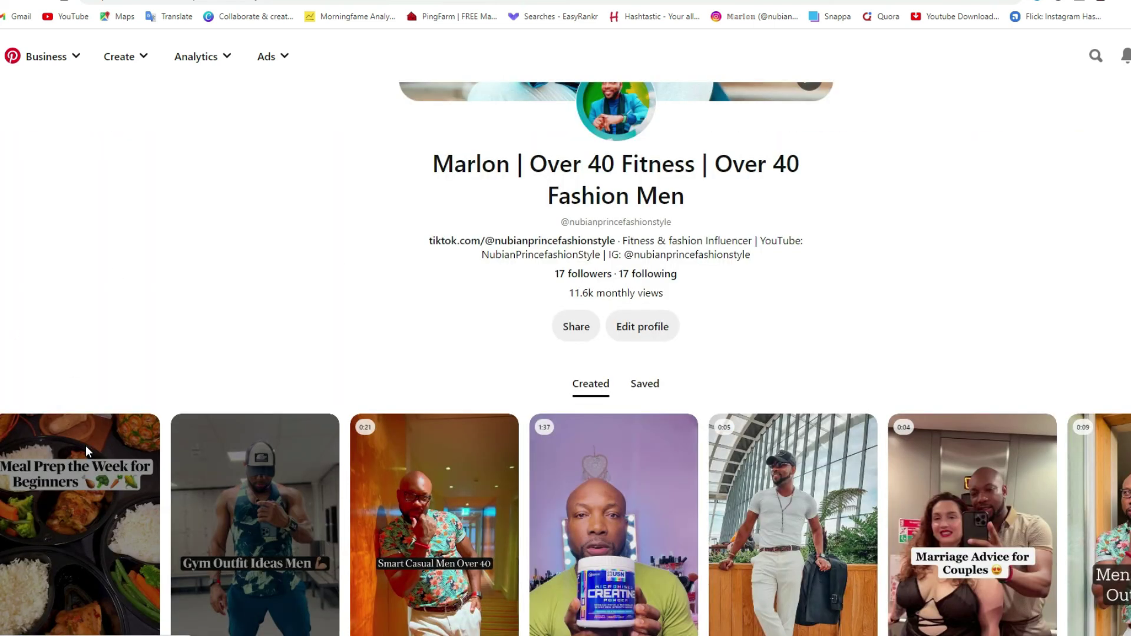
scroll(187, 439, down, 5)
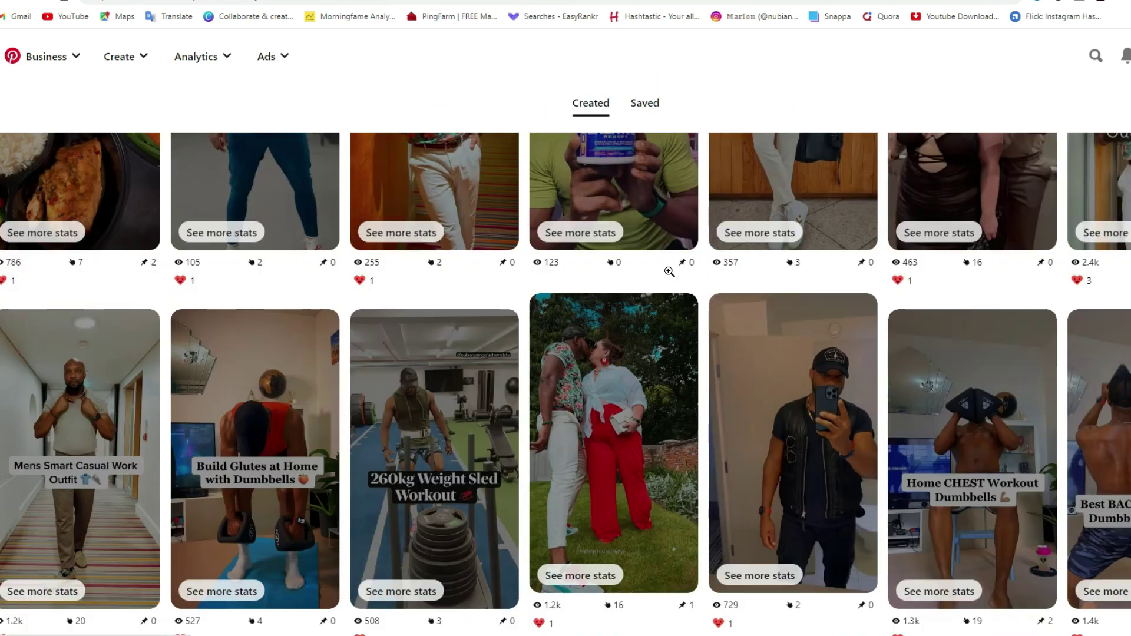
scroll(1102, 265, up, 5)
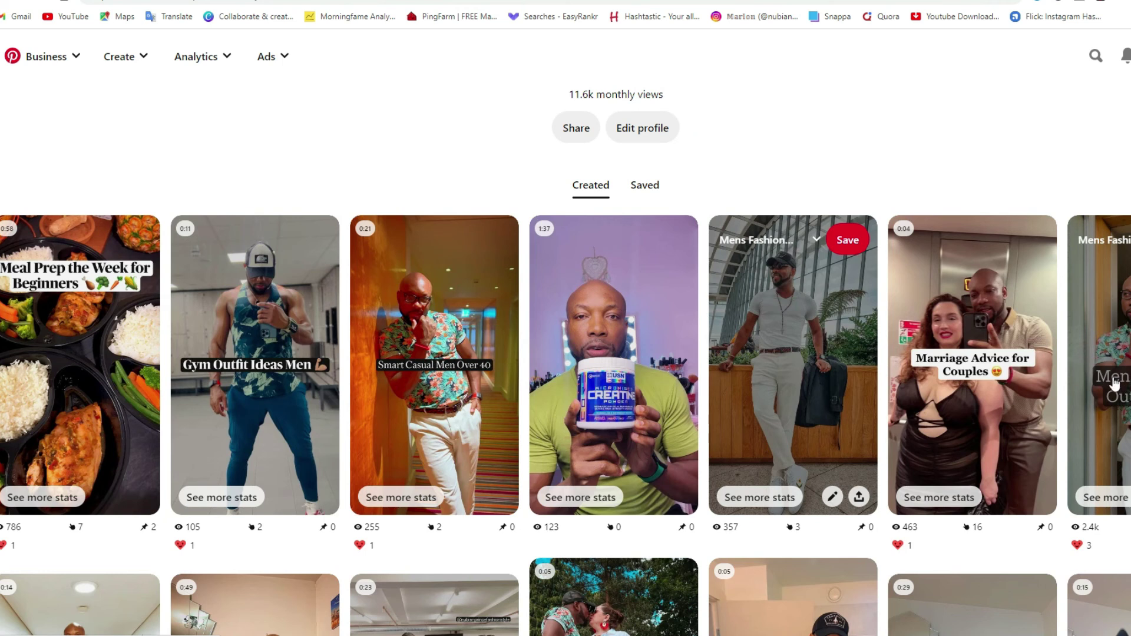
scroll(801, 508, down, 5)
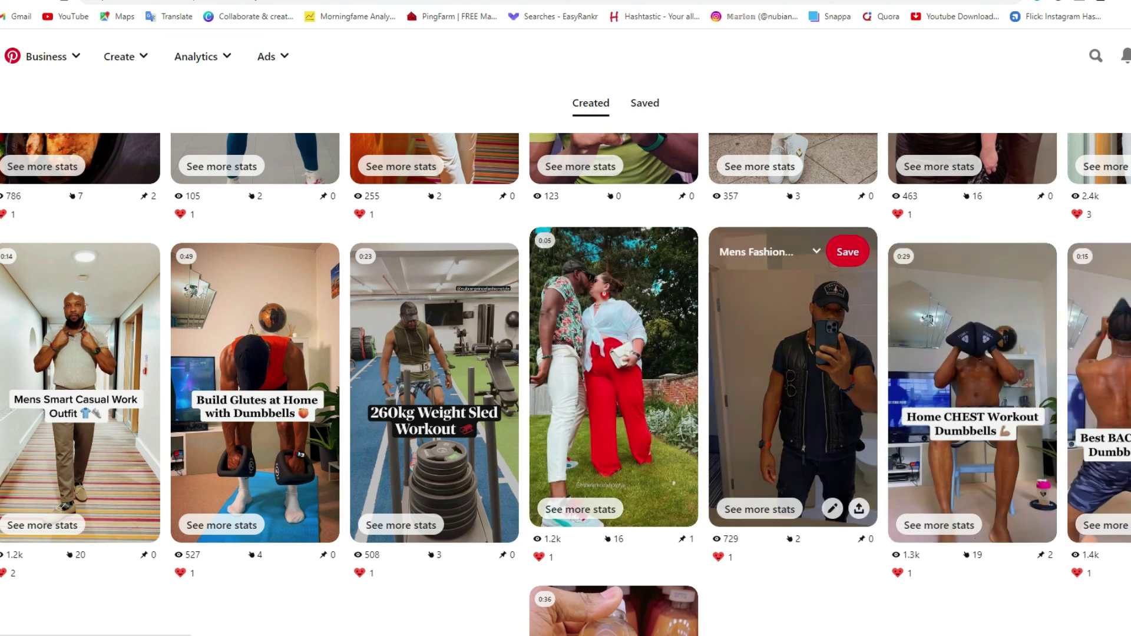
scroll(707, 426, down, 4)
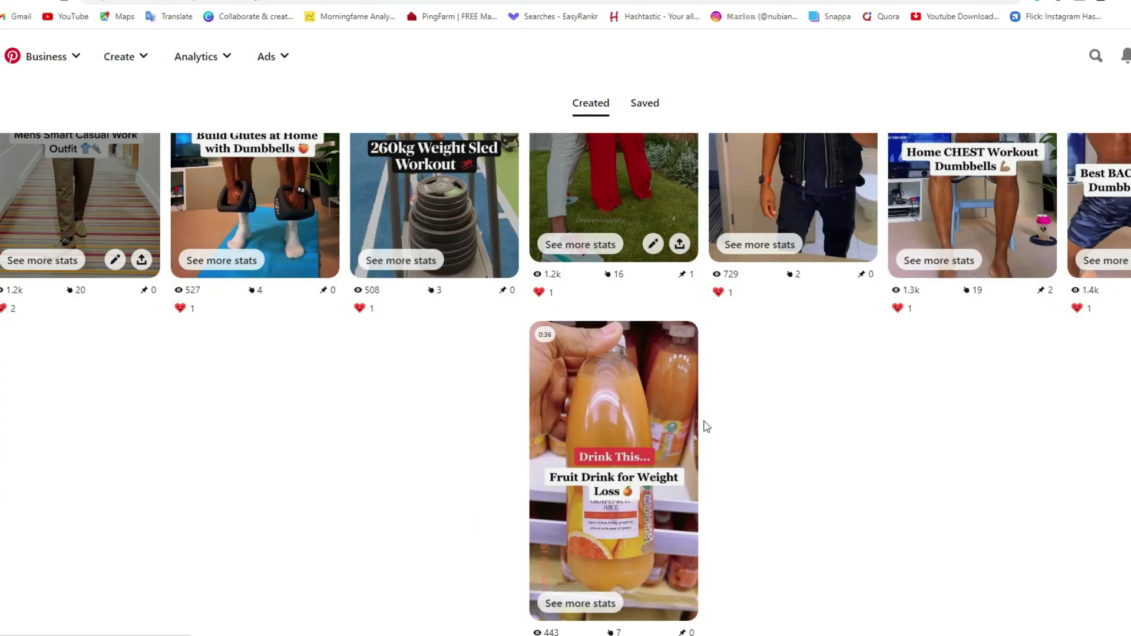
scroll(707, 426, down, 1)
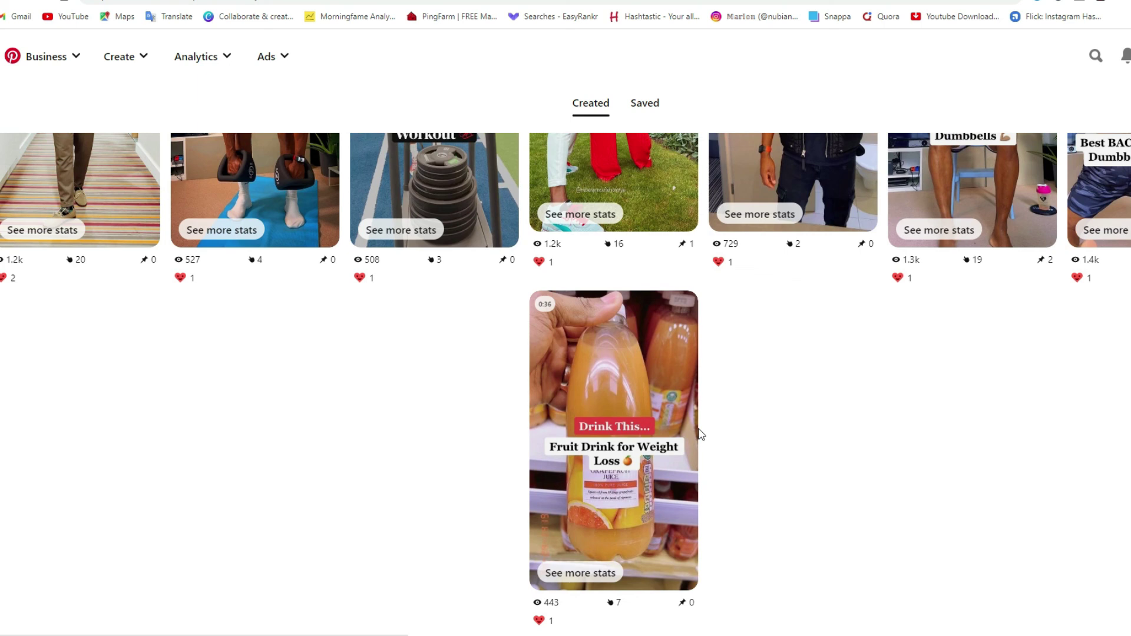
scroll(701, 435, down, 4)
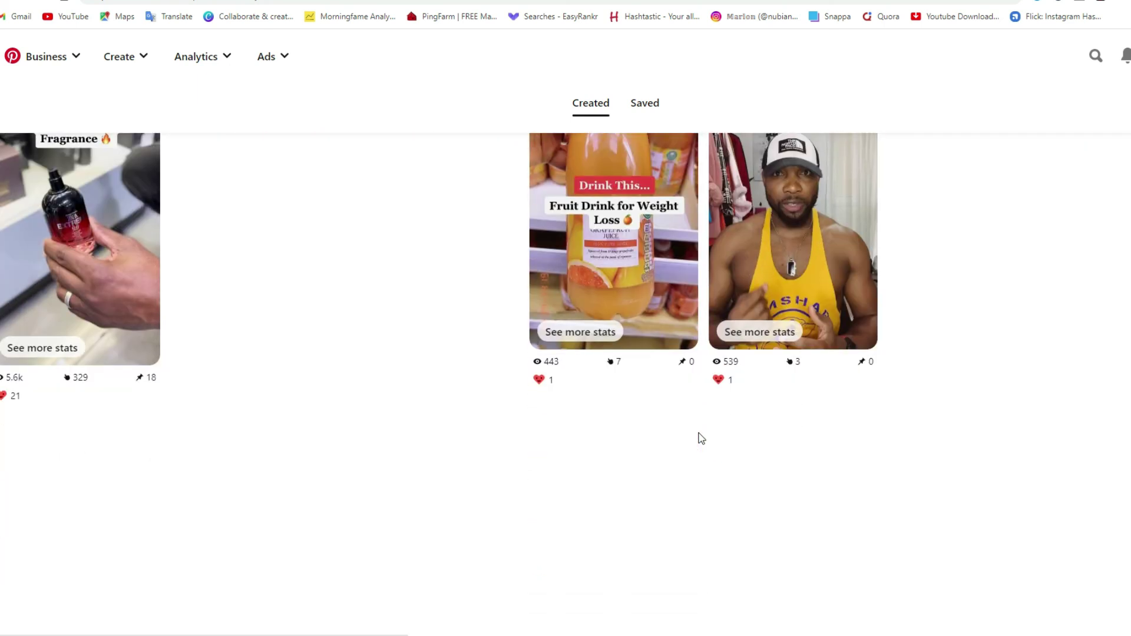